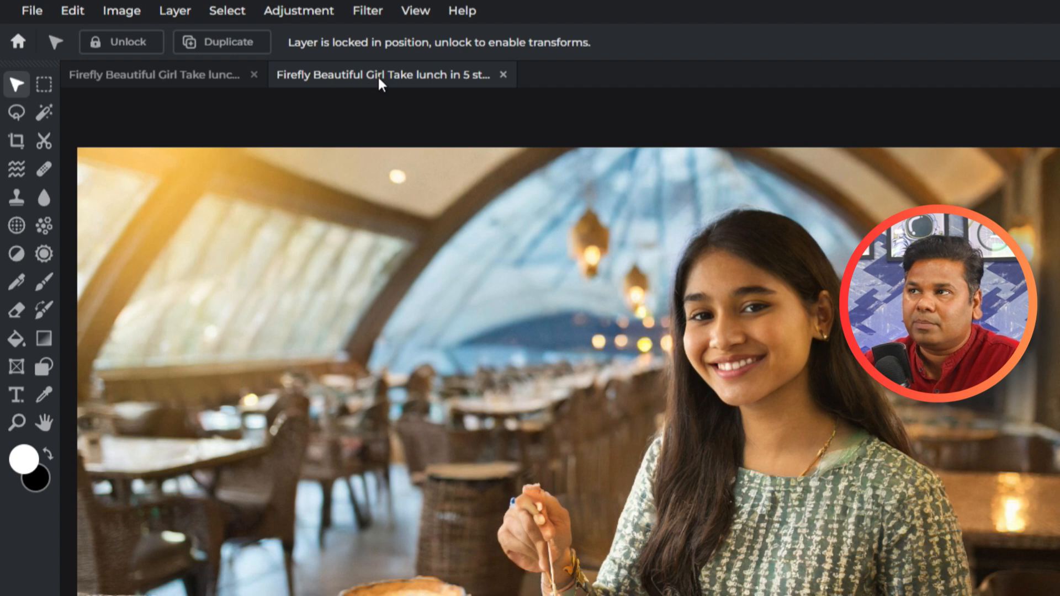
Step: Try cropping the restaurant photo to 1213 × 897 pixels around the woman
left_click(337, 75)
left_click(15, 144)
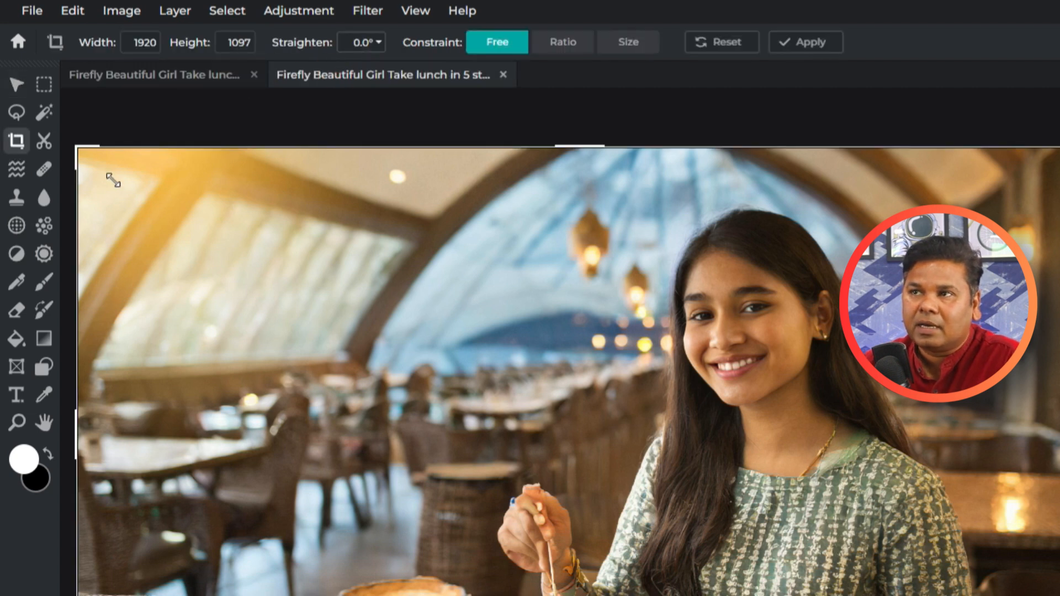
left_click_drag(78, 148, 444, 246)
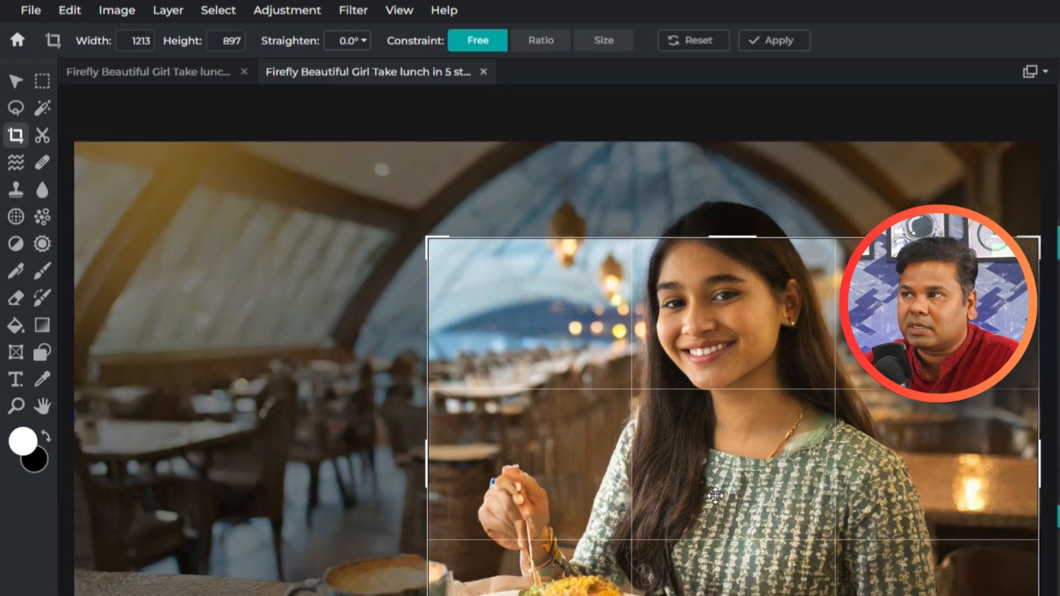
left_click_drag(715, 495, 726, 445)
left_click(742, 445)
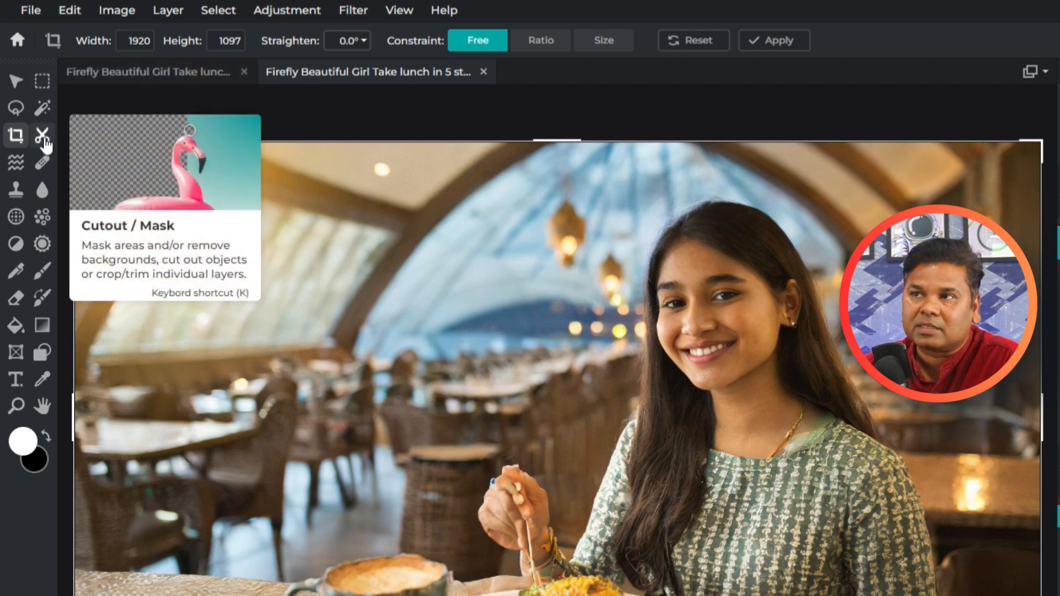
Step: Try cutting out a rectangle over the woman's face and hair with the Cutout tool and undo it
left_click(43, 138)
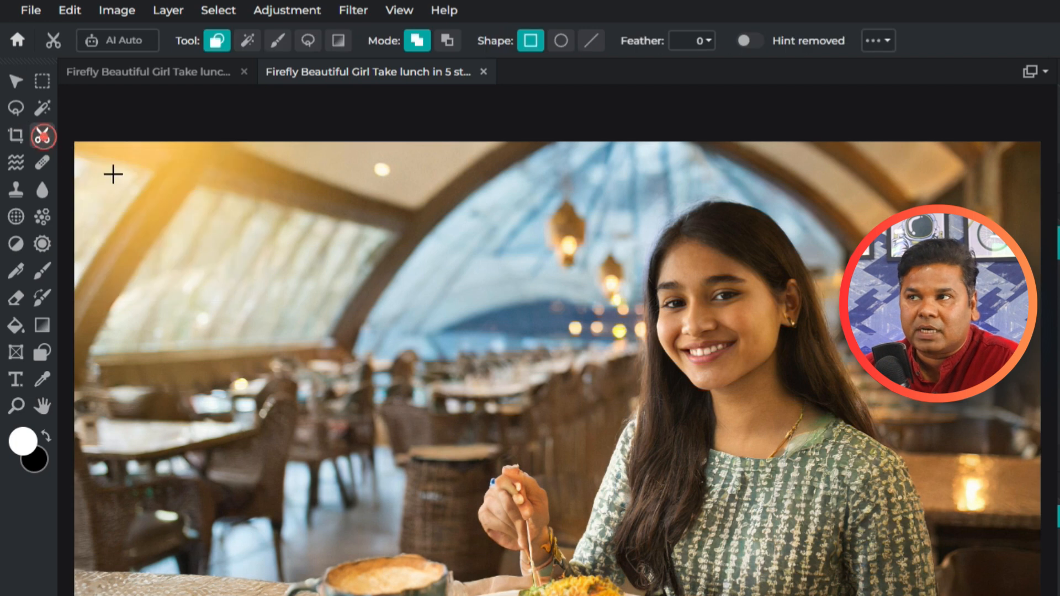
left_click_drag(711, 247, 623, 433)
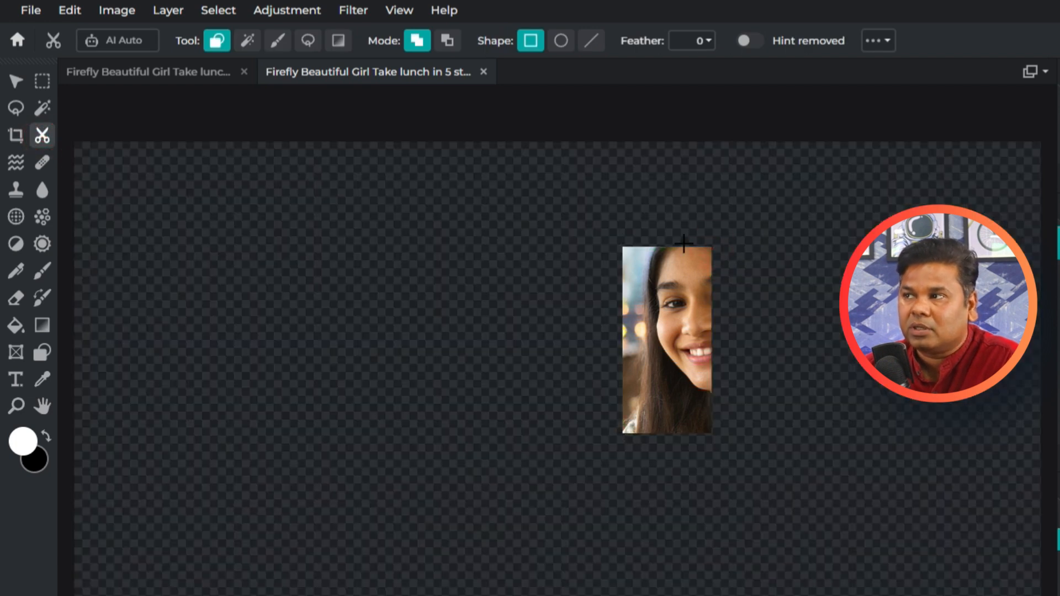
key("ctrl+z")
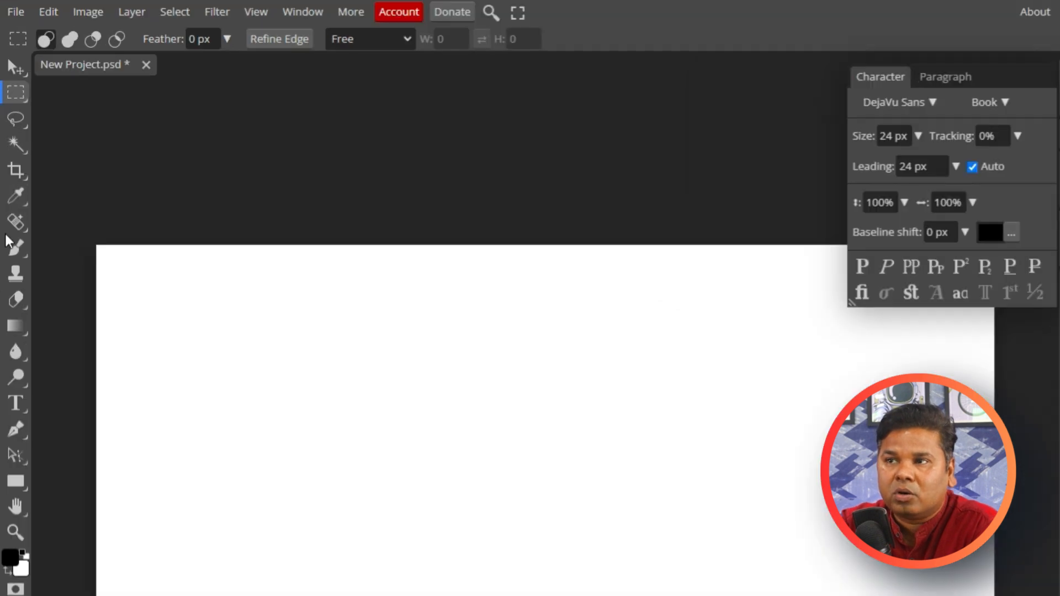
Step: Switch to Photopea and open the Firefly restaurant photo from the Downloads folder
left_click(16, 12)
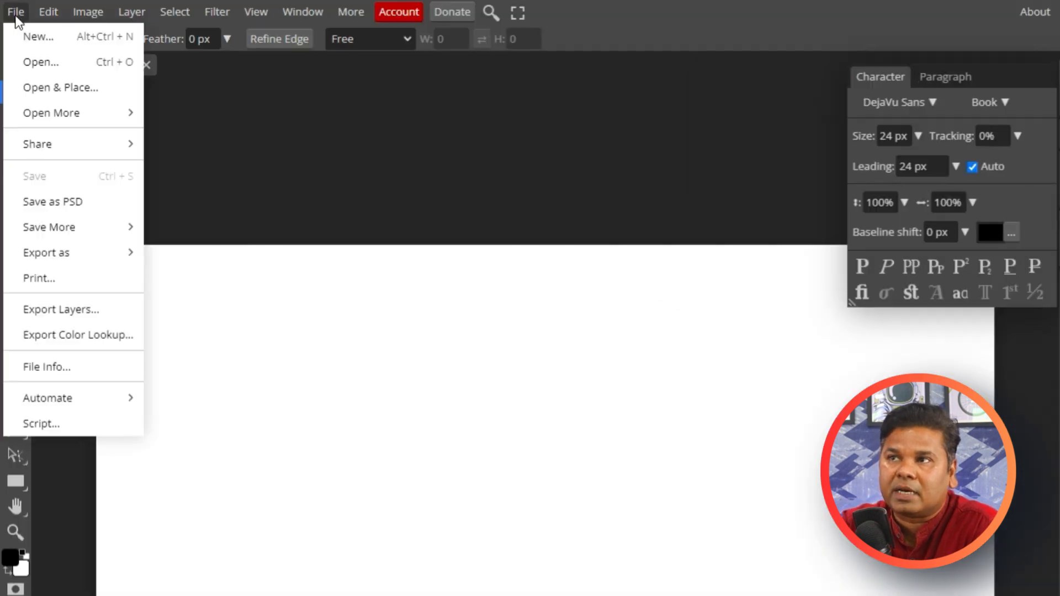
left_click(36, 61)
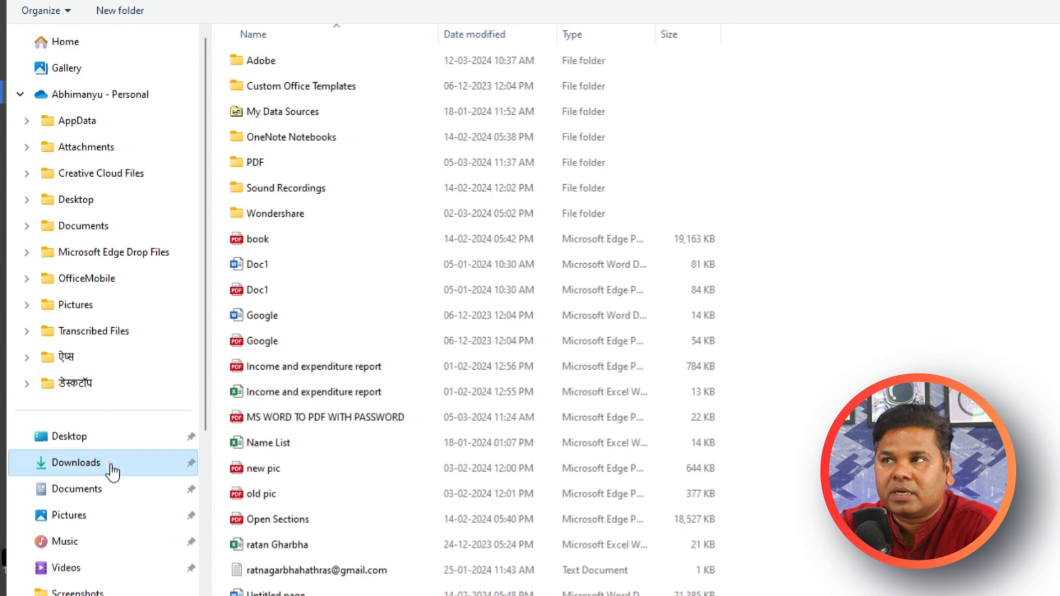
left_click(110, 463)
double_click(312, 152)
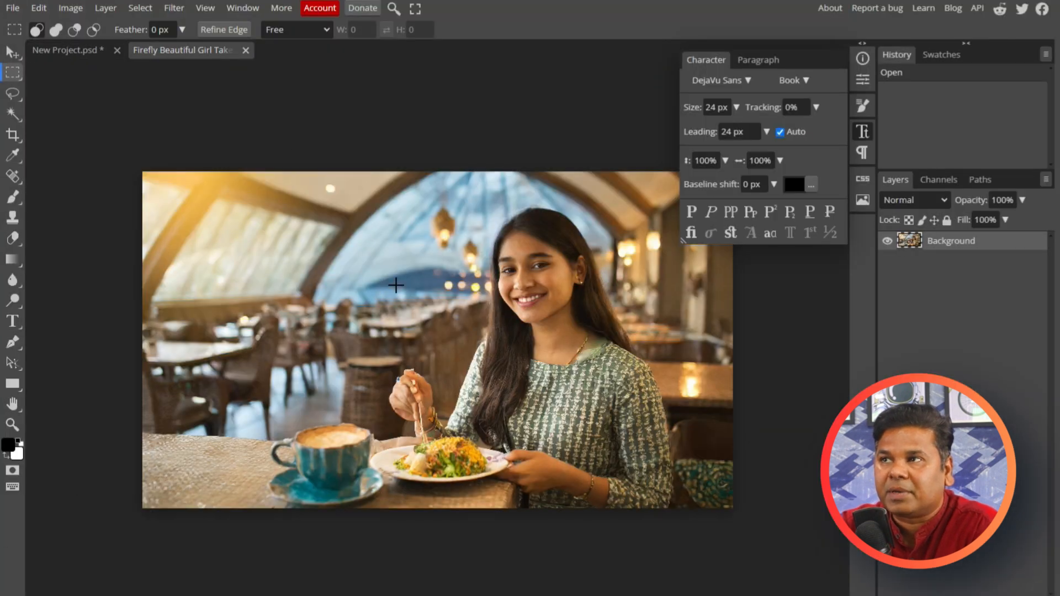
Step: Examine the lasso, selection and healing tool variants and the Magic Replace tool's options for new content
left_click(12, 93)
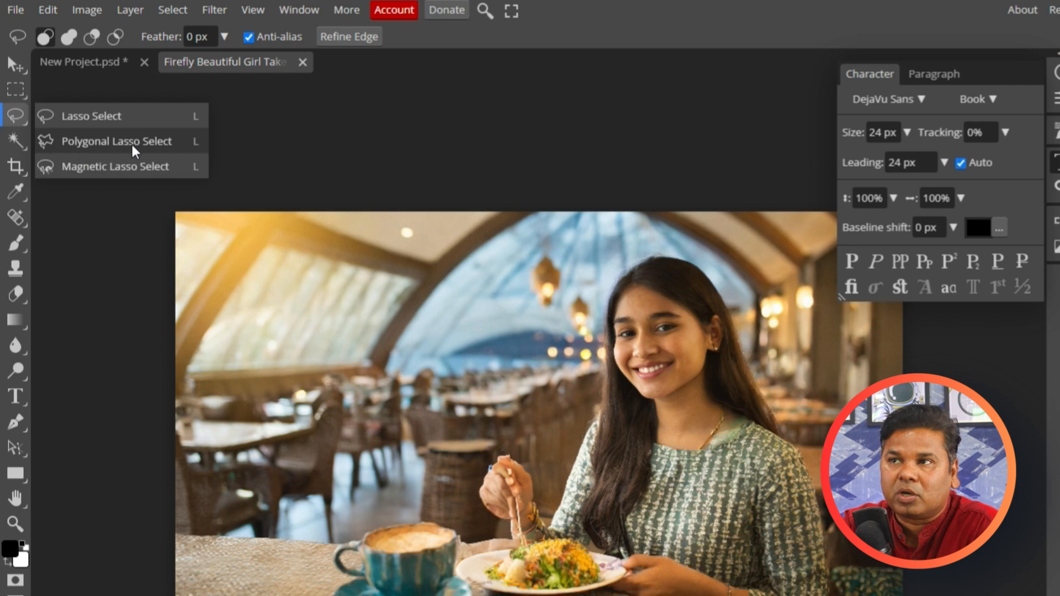
left_click(21, 147)
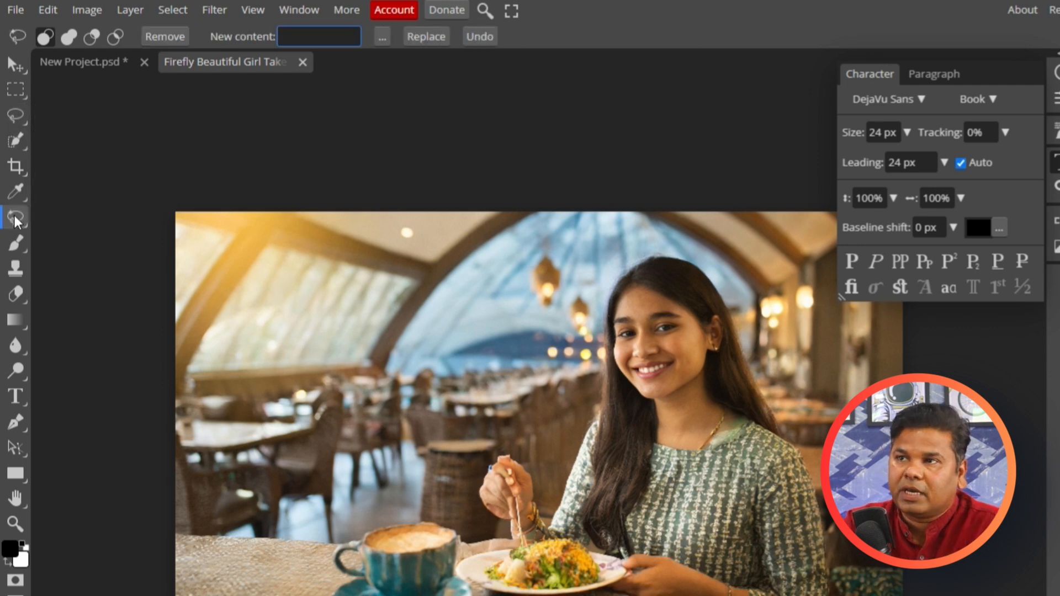
left_click(15, 218)
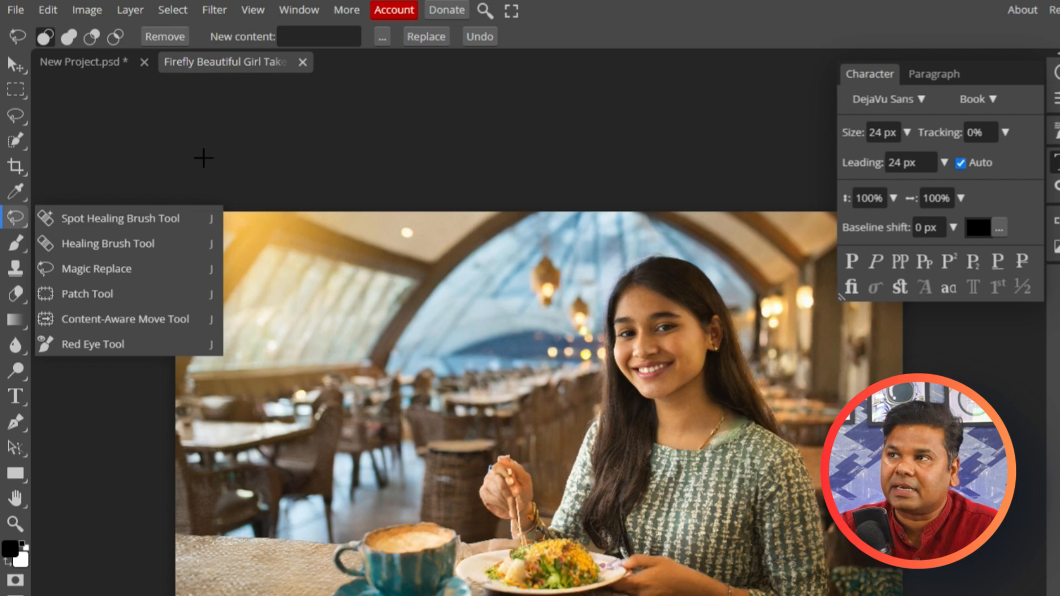
left_click(335, 37)
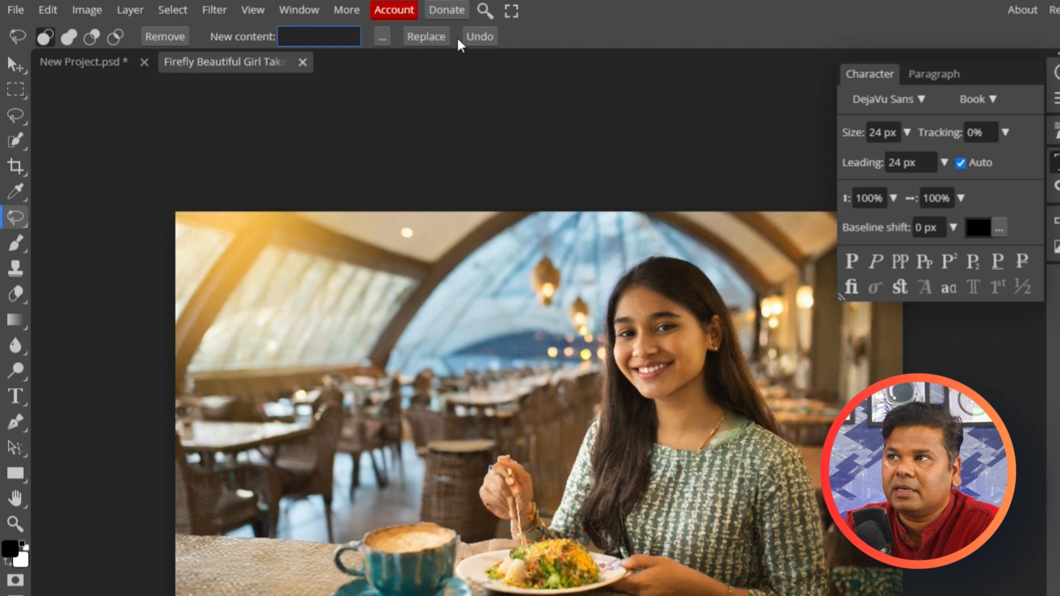
left_click(436, 40)
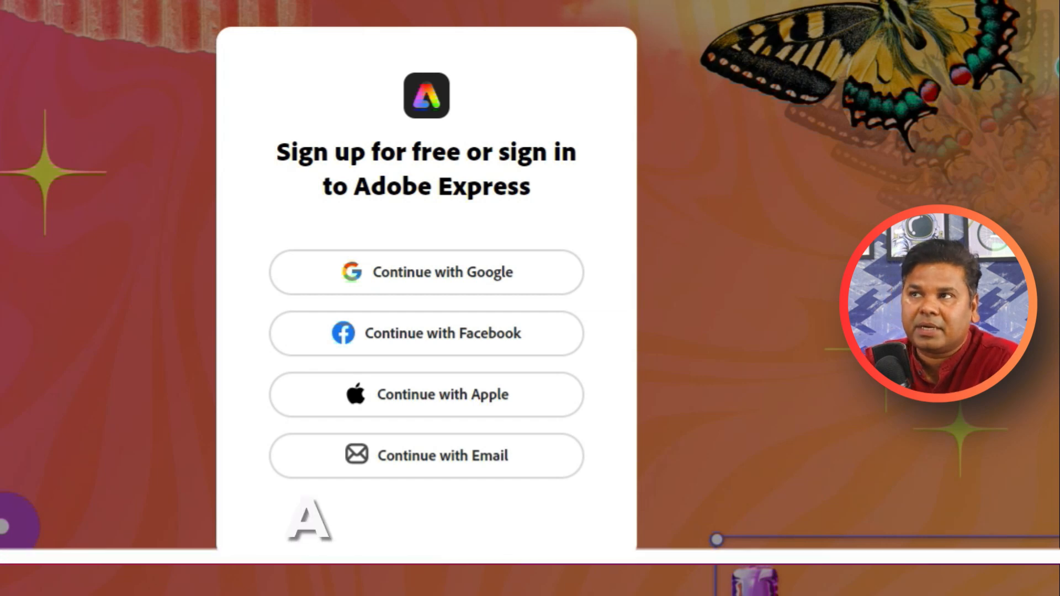
Step: Switch to Adobe Express, sign in with a Google account and look through the home page's tools and templates
left_click(408, 276)
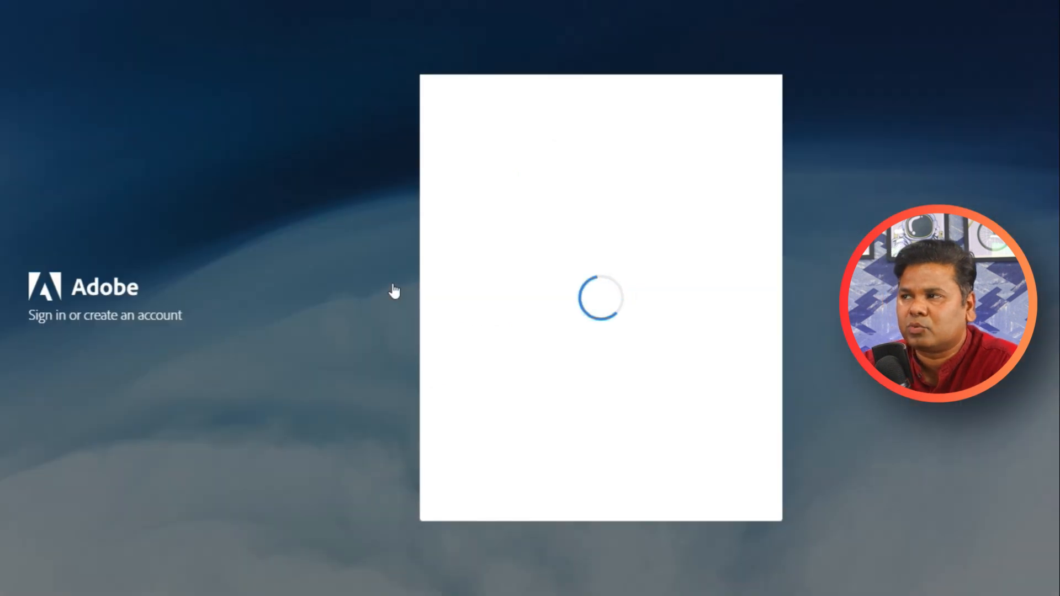
left_click(587, 326)
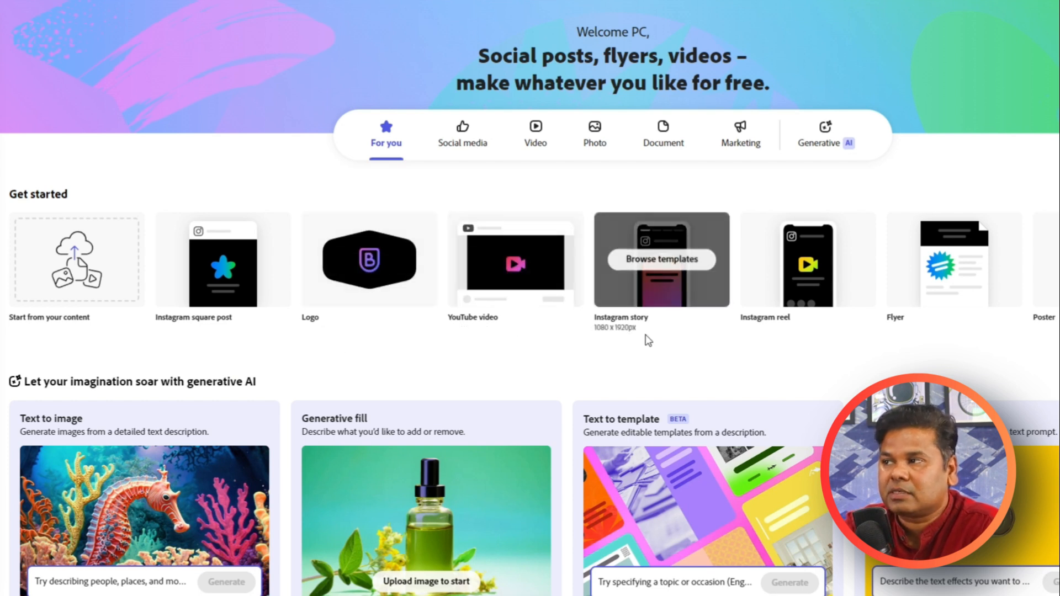
scroll(647, 345, "down", 1)
scroll(648, 345, "down", 6)
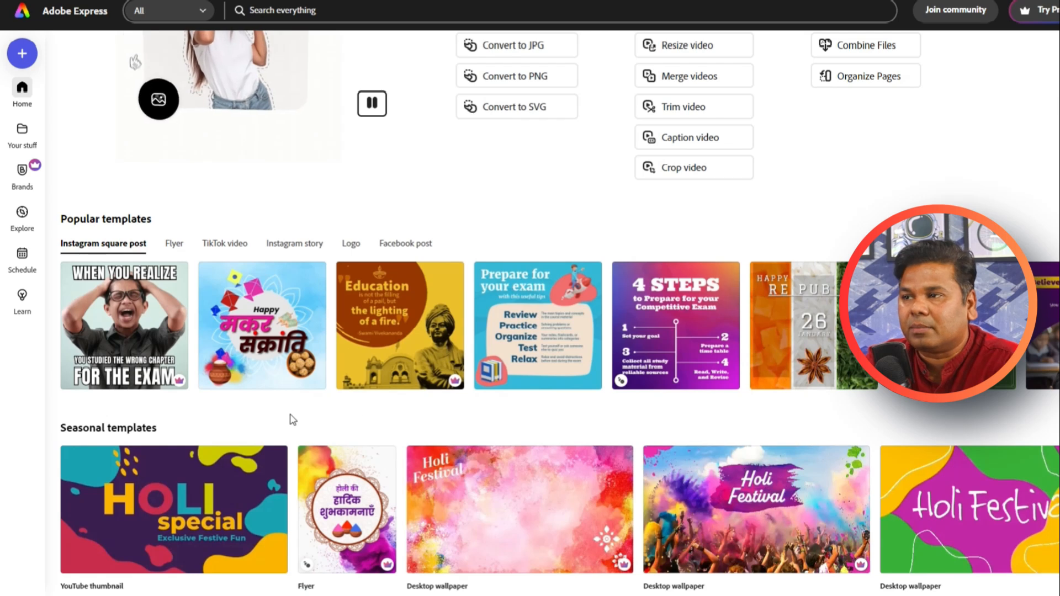
scroll(291, 421, "down", 3)
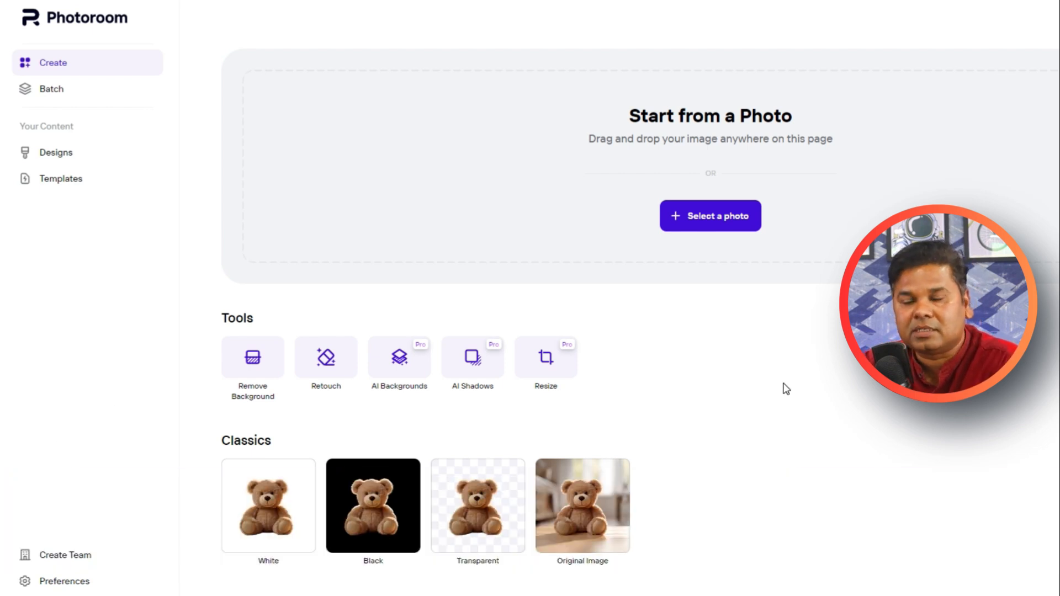
Step: Switch to Photoroom and open the photo of the woman in the restaurant for editing
left_click(734, 215)
double_click(265, 88)
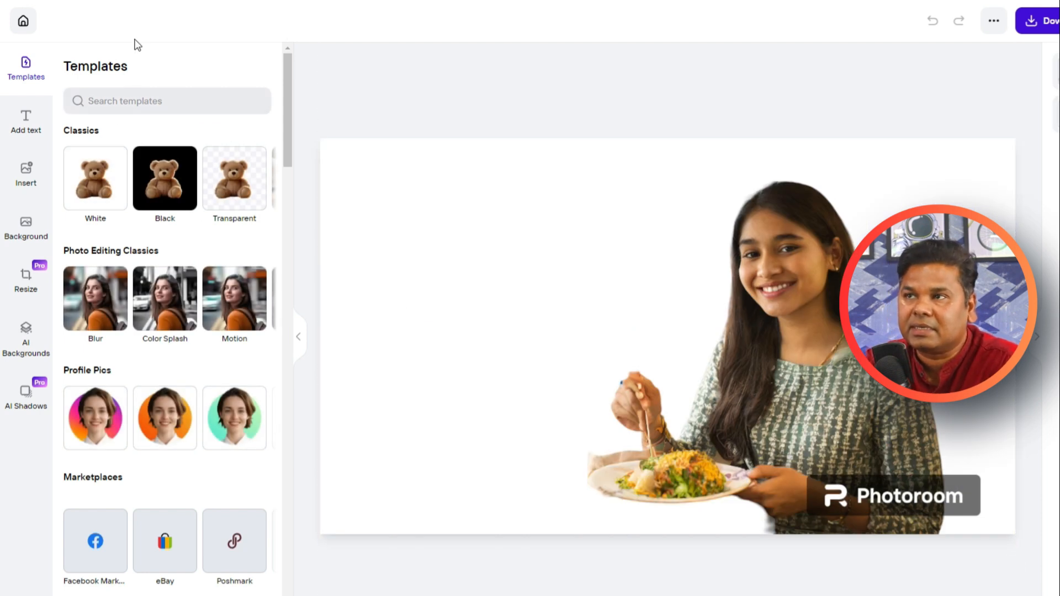
scroll(239, 449, "down", 8)
scroll(236, 461, "up", 8)
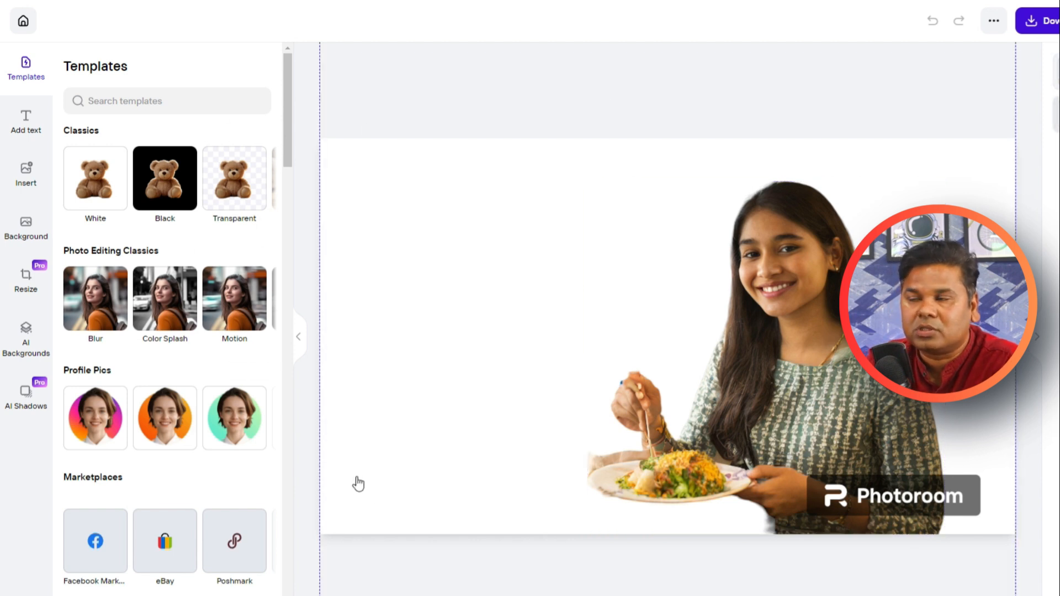
Step: Apply the Black, Transparent and Original Image classic templates to the photo one after another
left_click(173, 196)
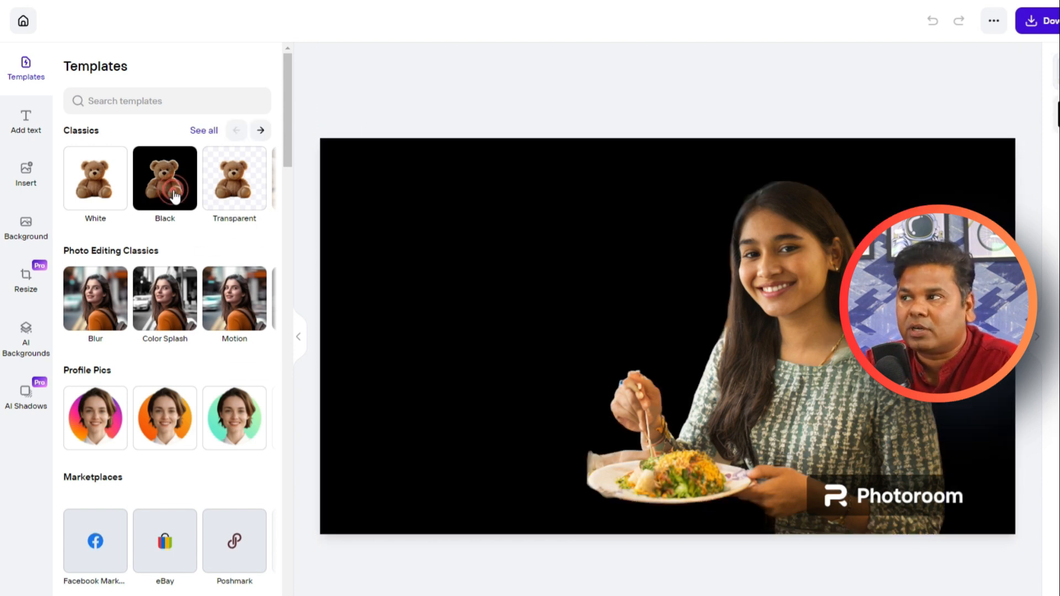
left_click(241, 194)
left_click(258, 132)
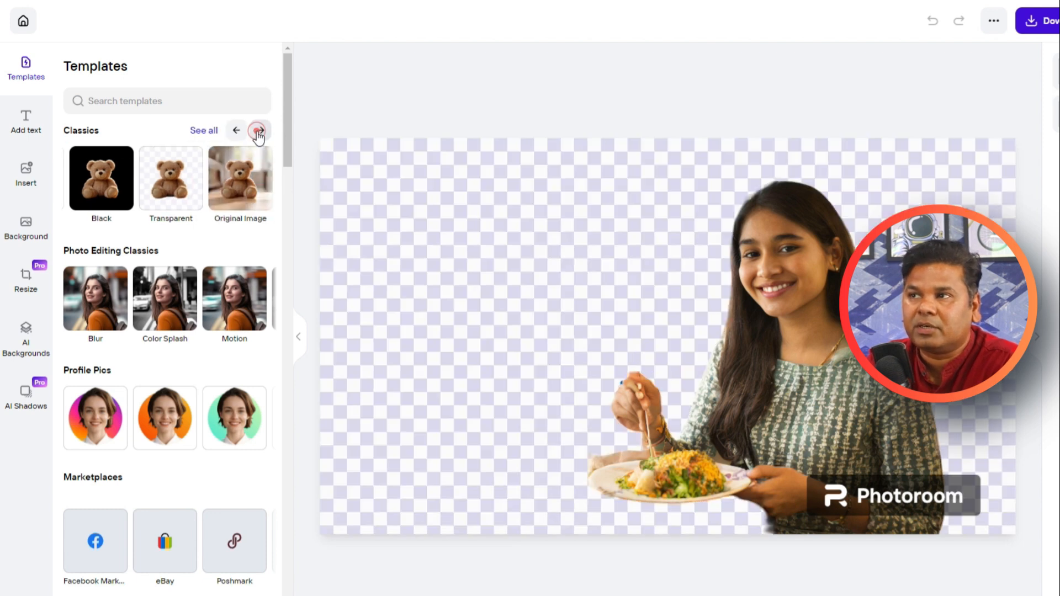
left_click(257, 131)
left_click(237, 179)
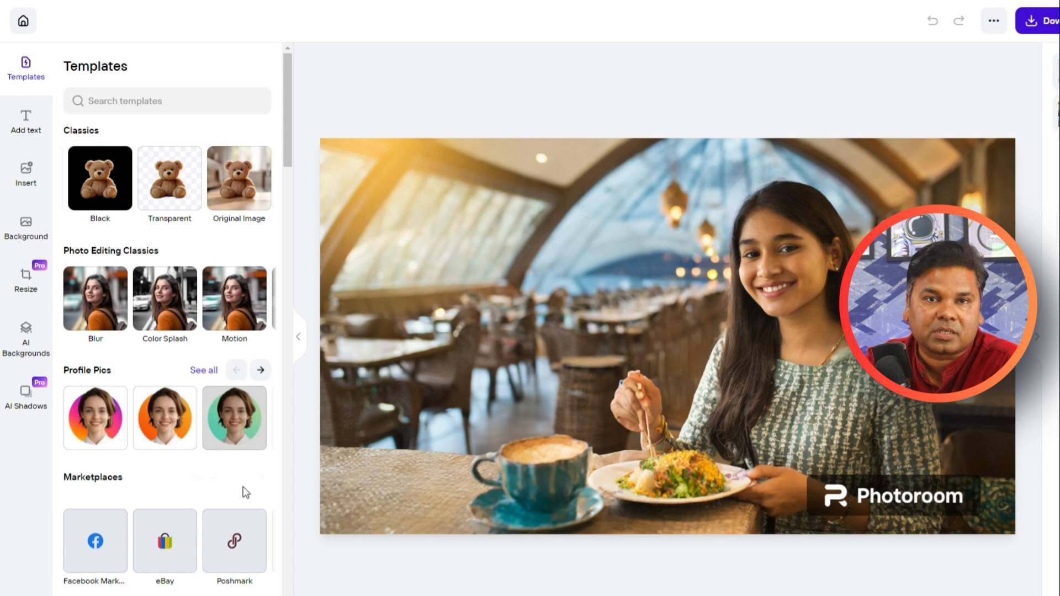
Step: Try the Blur, Motion and Low key photo editing templates on the photo one after another
left_click(106, 316)
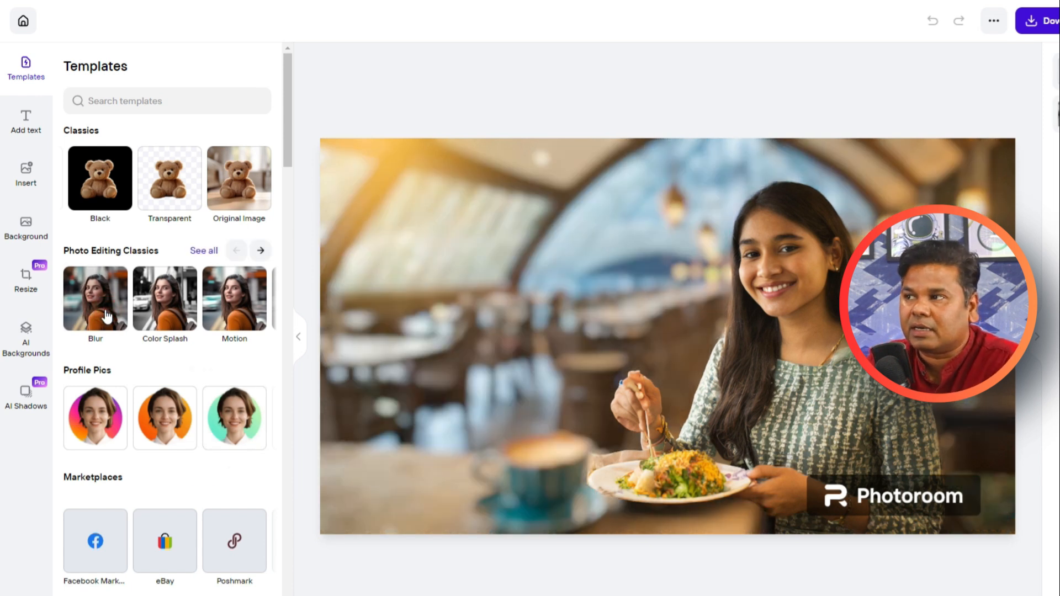
left_click(231, 312)
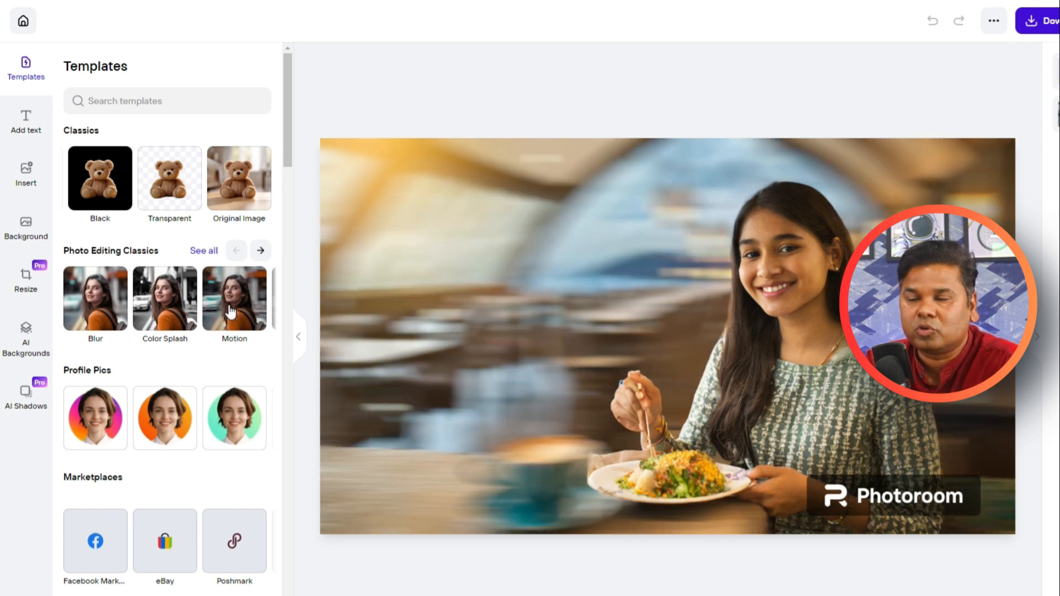
left_click(260, 251)
left_click(260, 252)
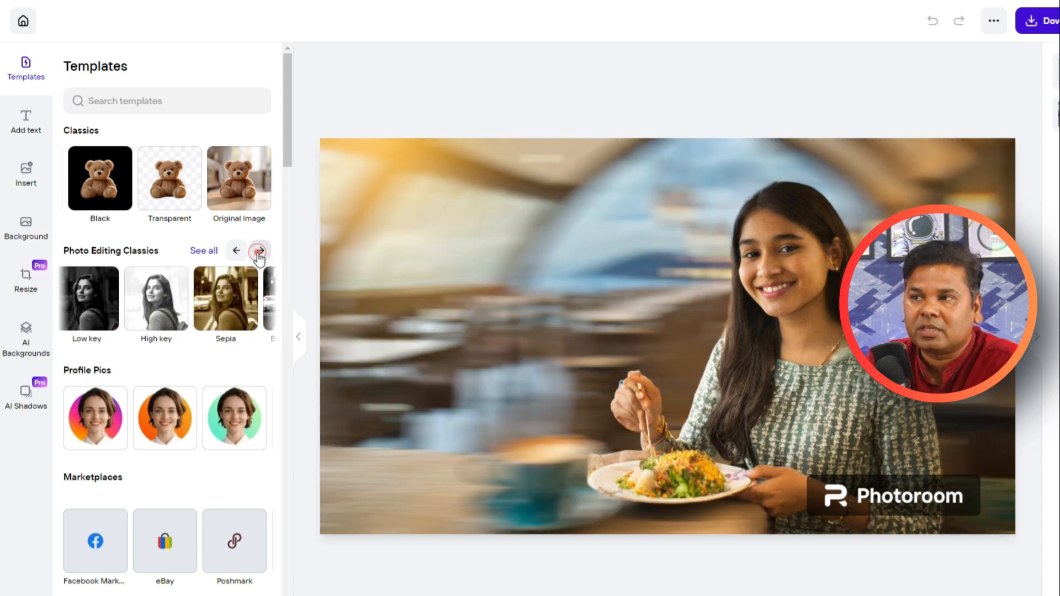
left_click(95, 316)
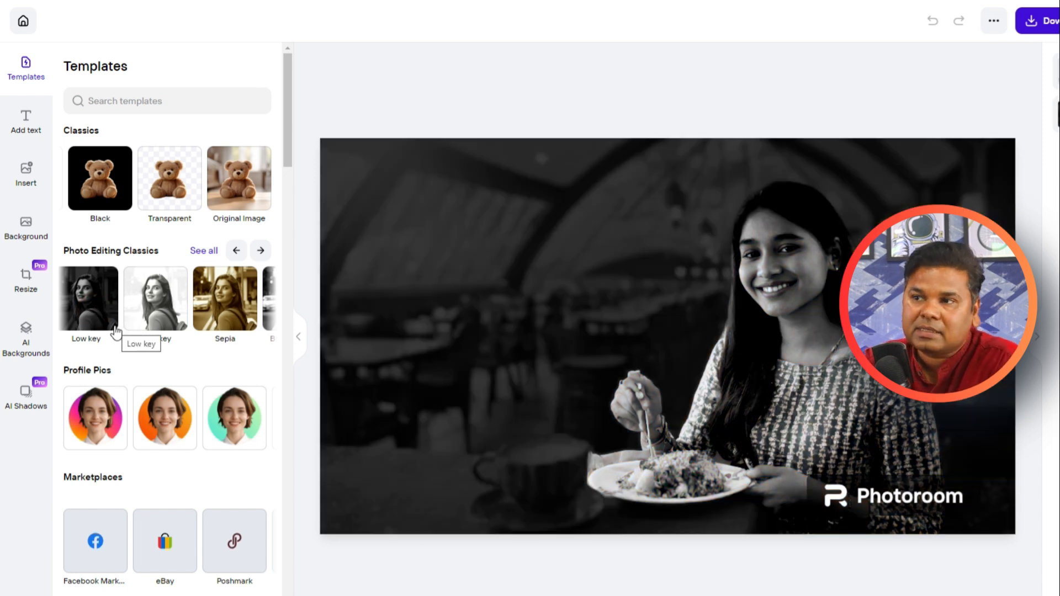
Step: Try the orange and pink circle profile picture templates and settle on the green circle one
left_click(169, 419)
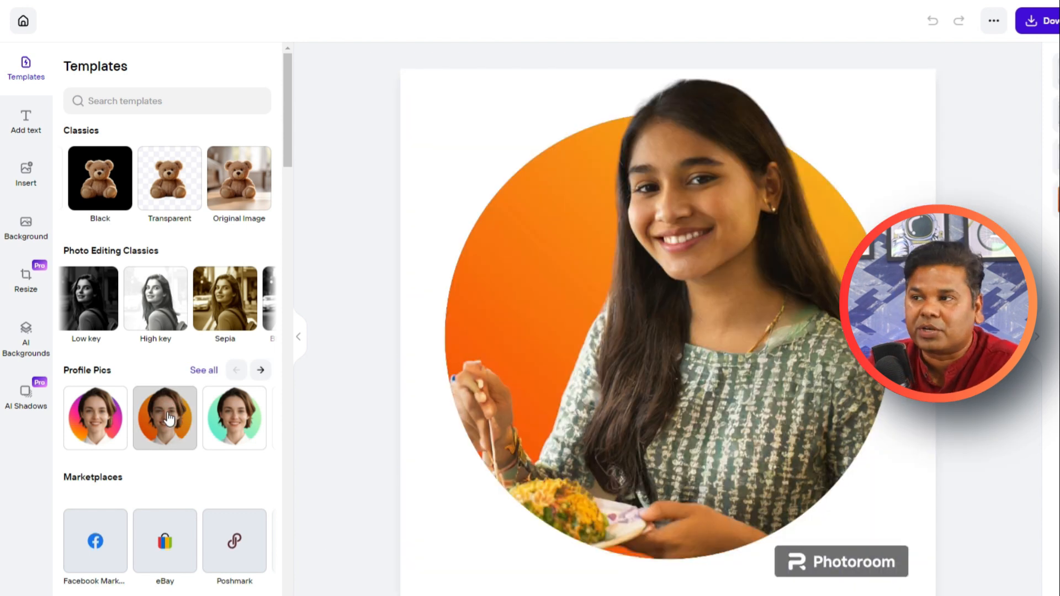
left_click(261, 371)
left_click(264, 375)
left_click(133, 429)
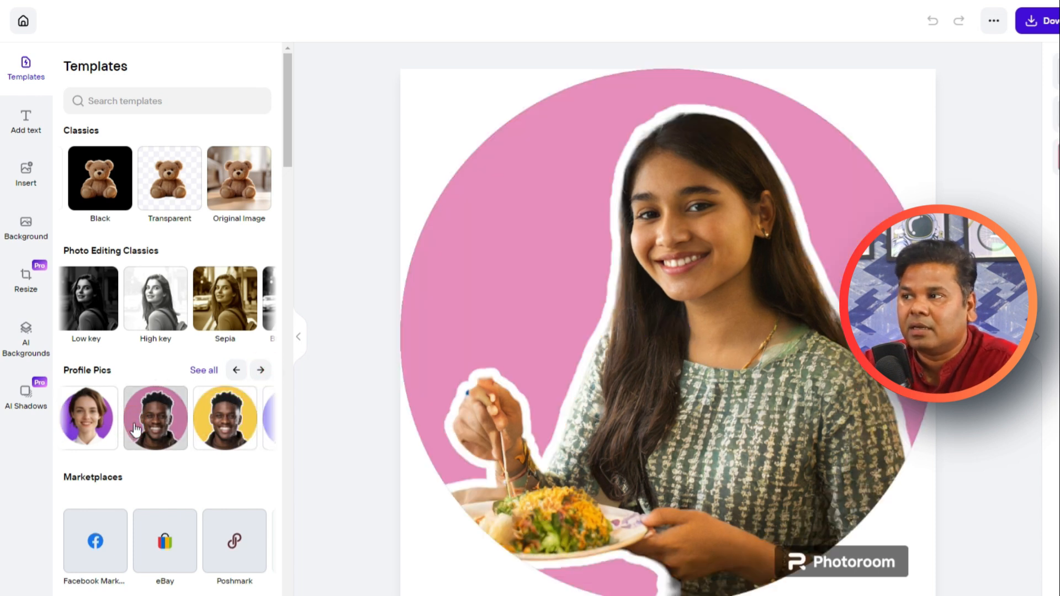
left_click(236, 369)
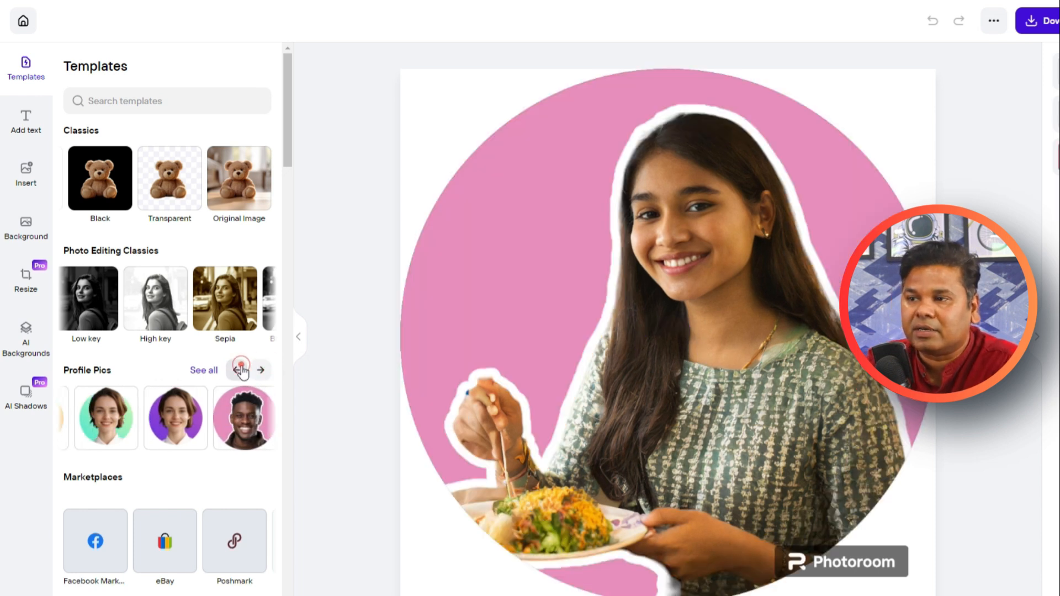
left_click(126, 418)
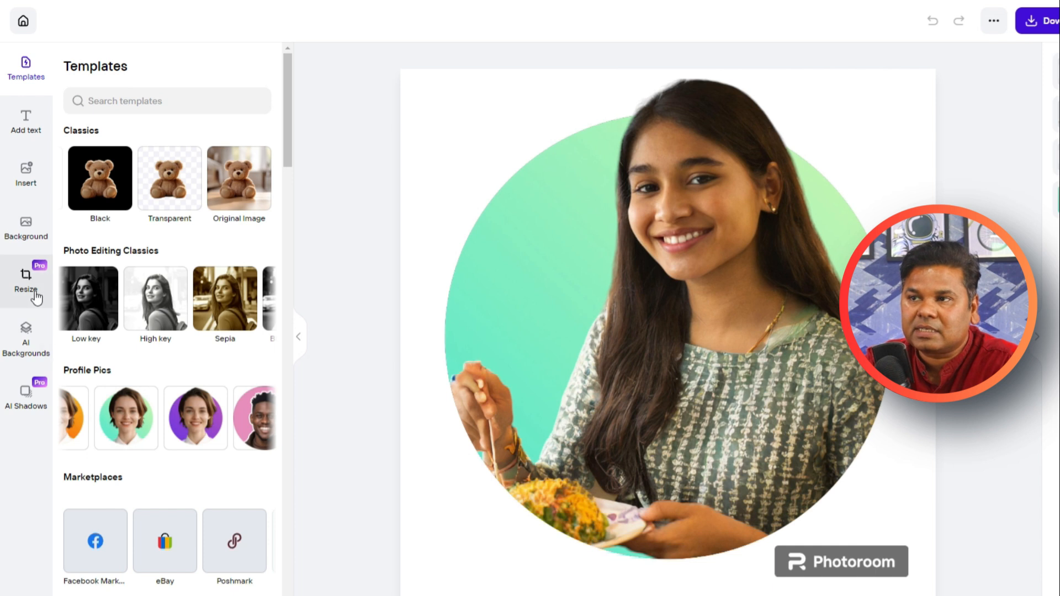
Step: Look through the text styles and insertable graphics, and open the Reactions collection
left_click(26, 120)
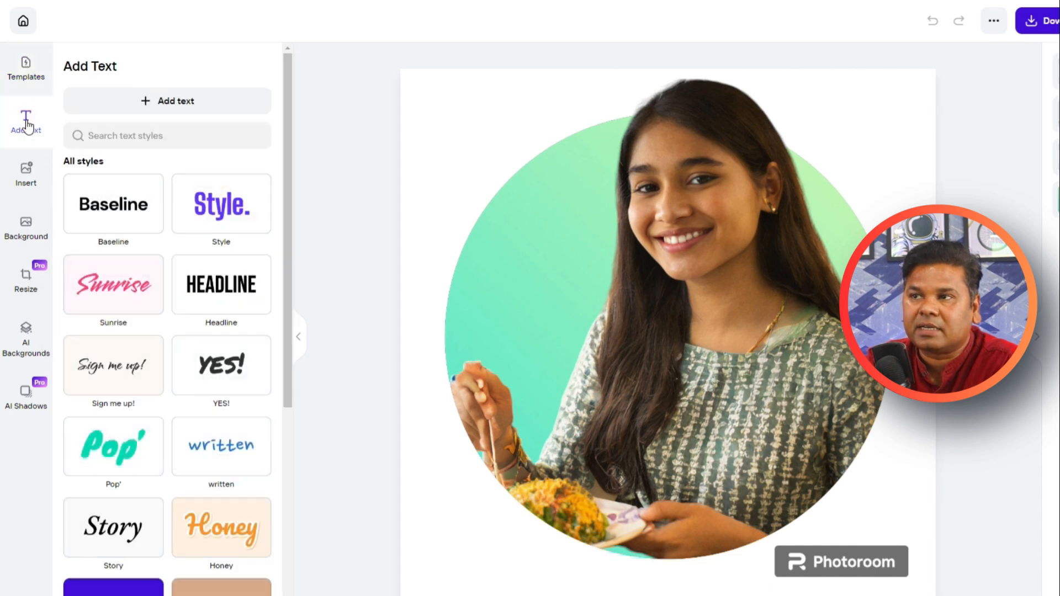
left_click(37, 173)
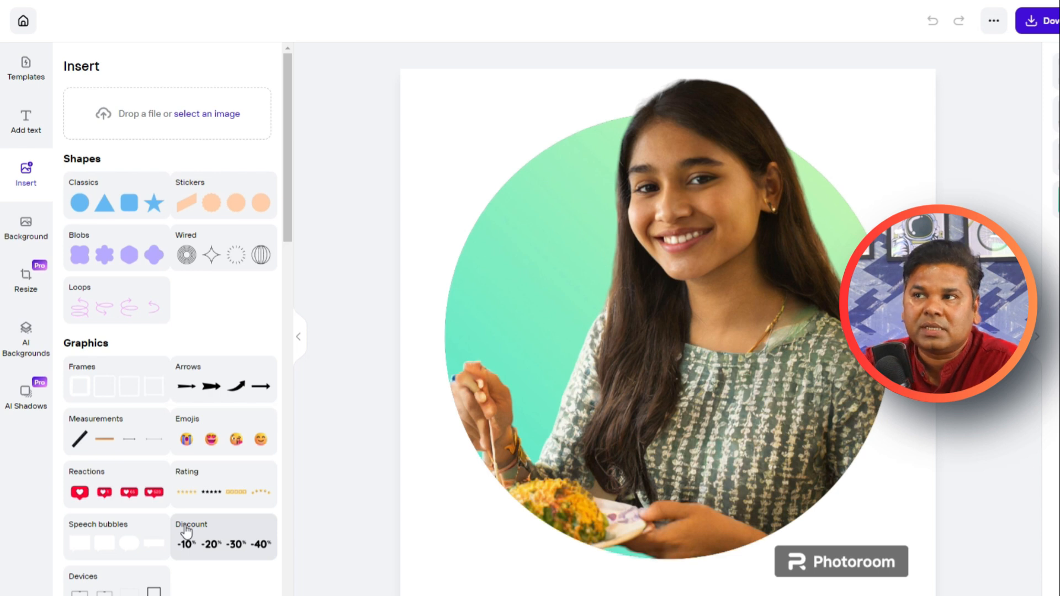
scroll(179, 520, "down", 3)
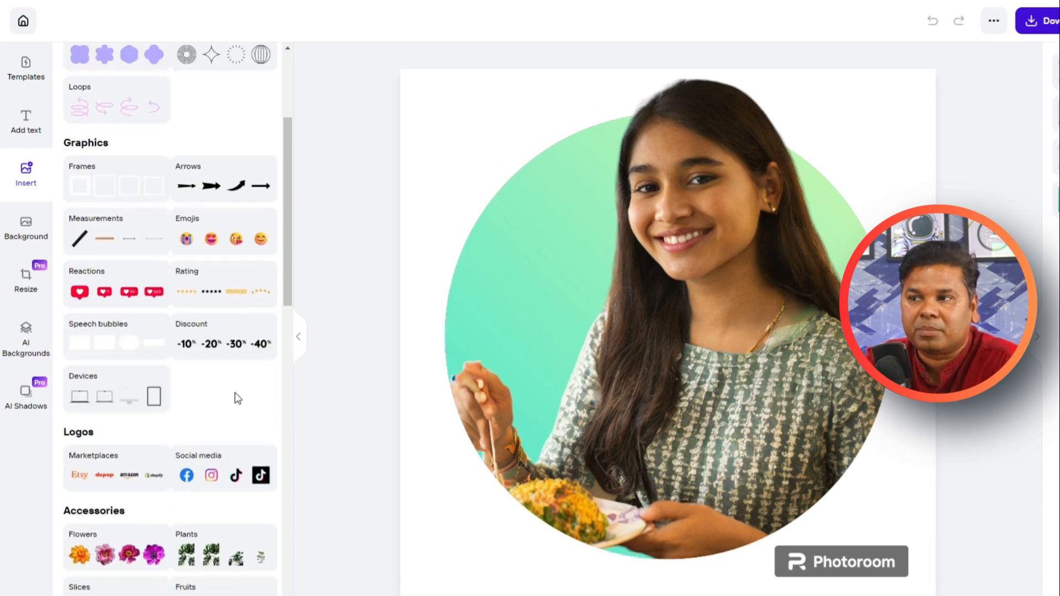
left_click(102, 297)
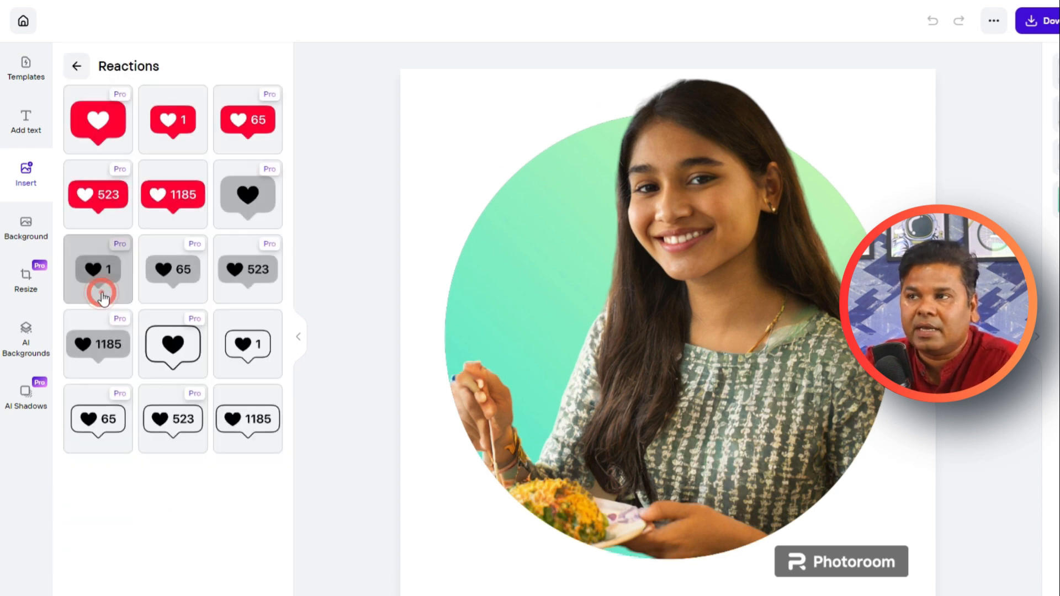
Step: Add the red heart 1185 reaction sticker to the portrait, shrink it and place it just above the plate of food
left_click_drag(182, 194, 674, 359)
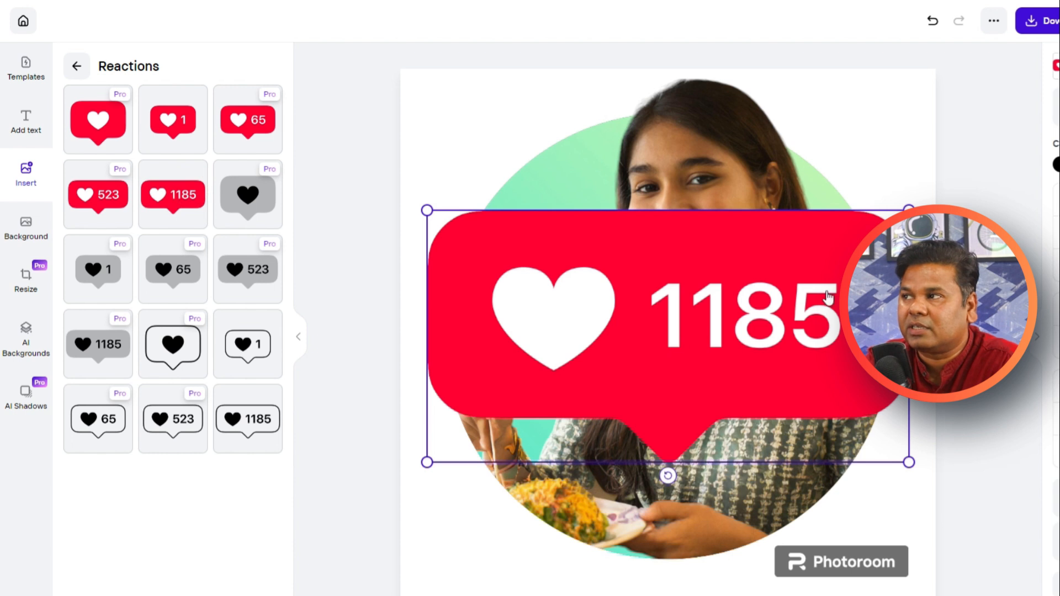
left_click_drag(909, 210, 577, 378)
left_click_drag(542, 433, 638, 446)
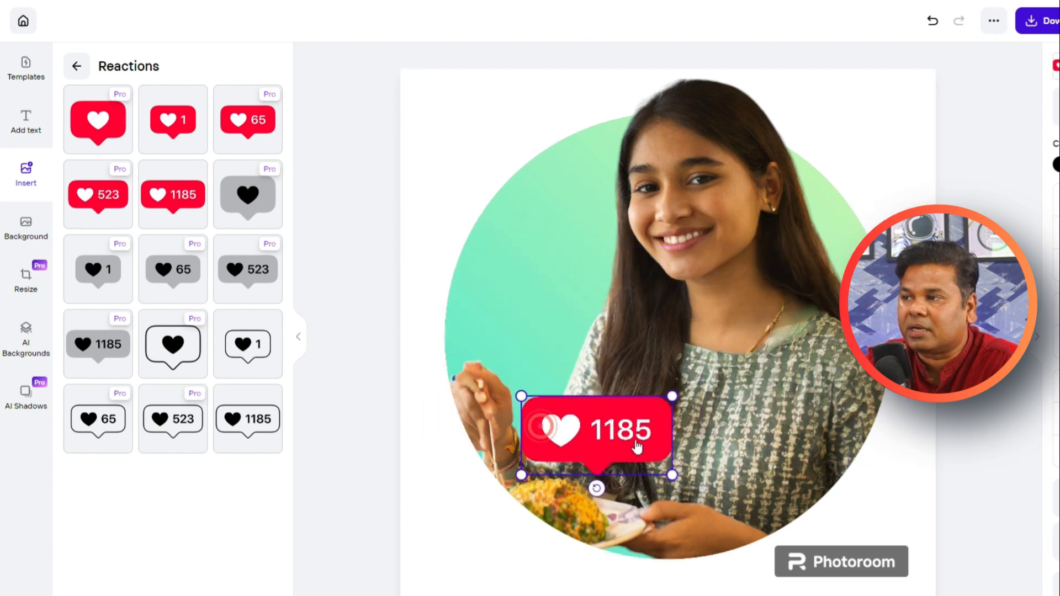
left_click(386, 331)
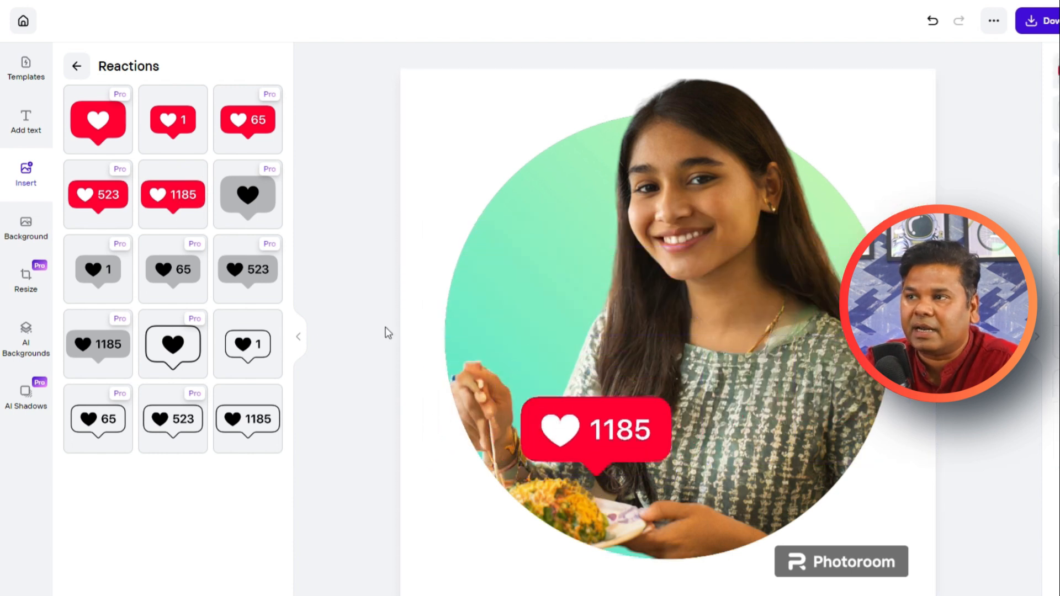
Step: Try the grey veined and light pink Marble backgrounds behind the portrait and settle on the deep pink marble
left_click(21, 234)
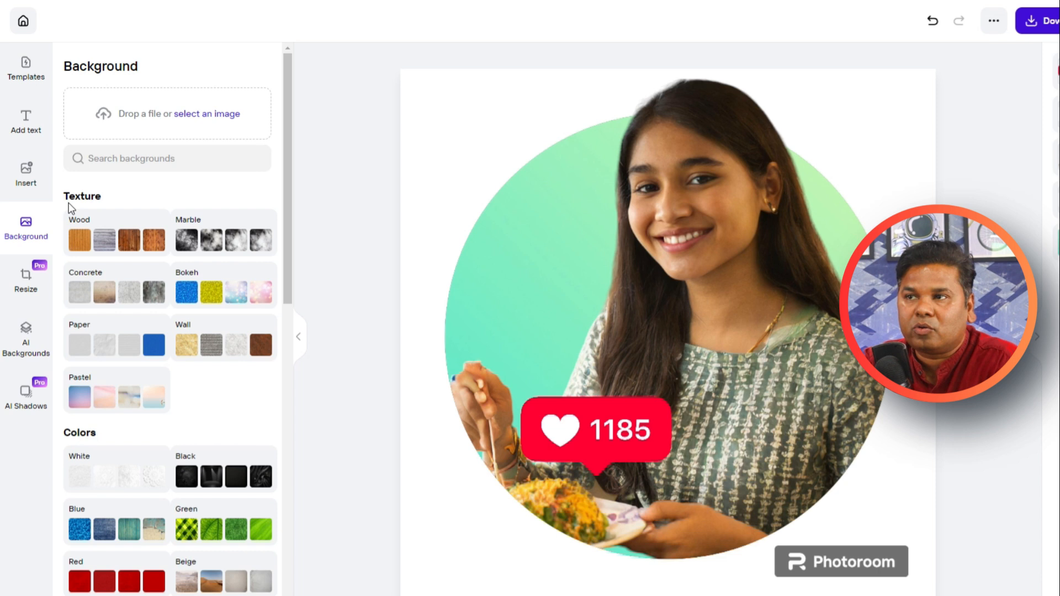
left_click(190, 227)
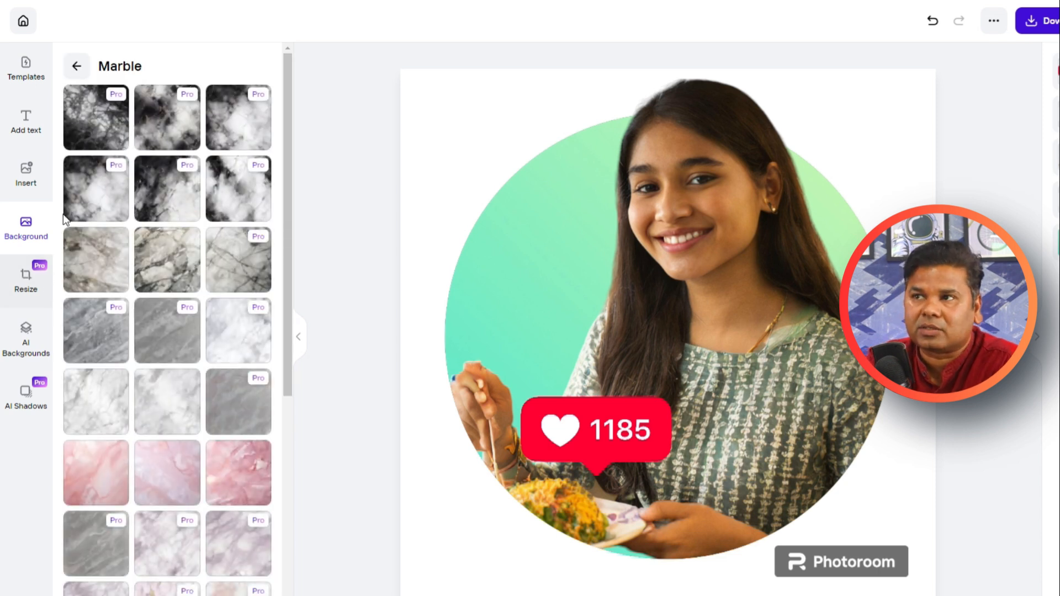
left_click(146, 274)
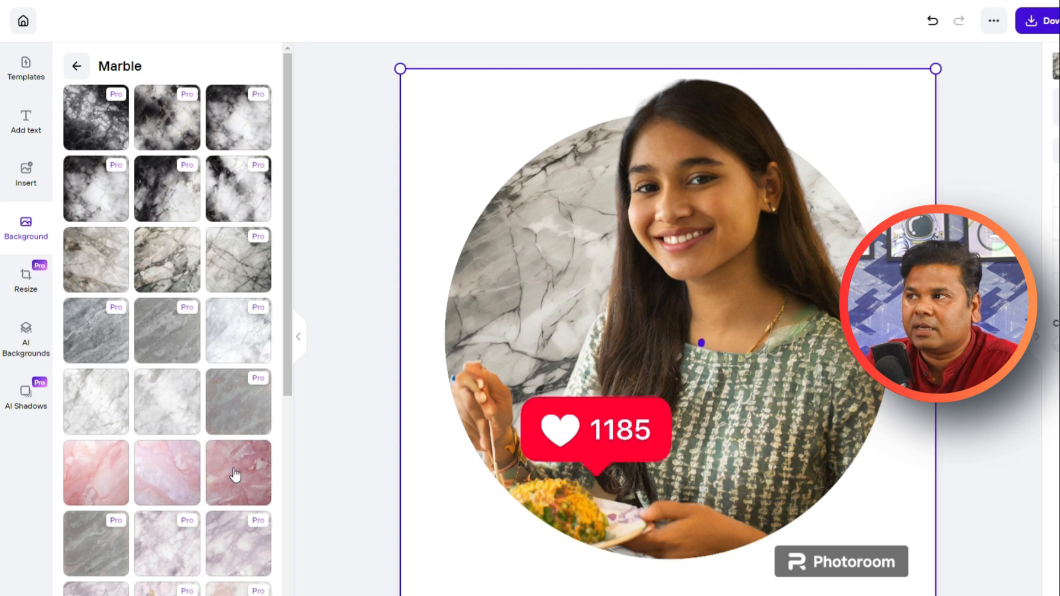
left_click(235, 474)
left_click(201, 485)
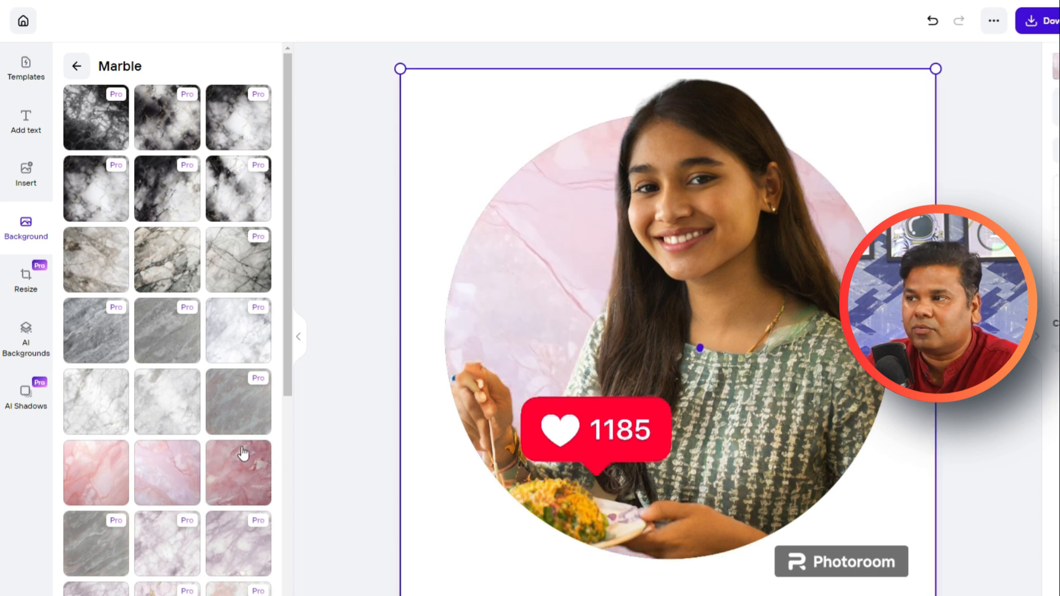
left_click(243, 453)
scroll(130, 473, "down", 7)
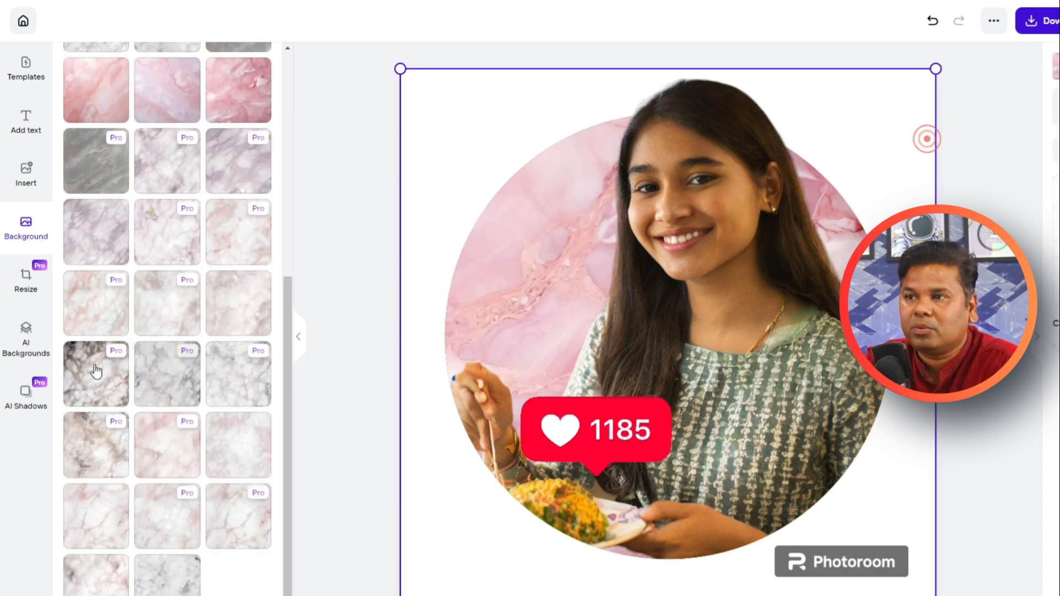
Step: Look through the AI background previews and the Mood and Countertop categories for the portrait
left_click(27, 353)
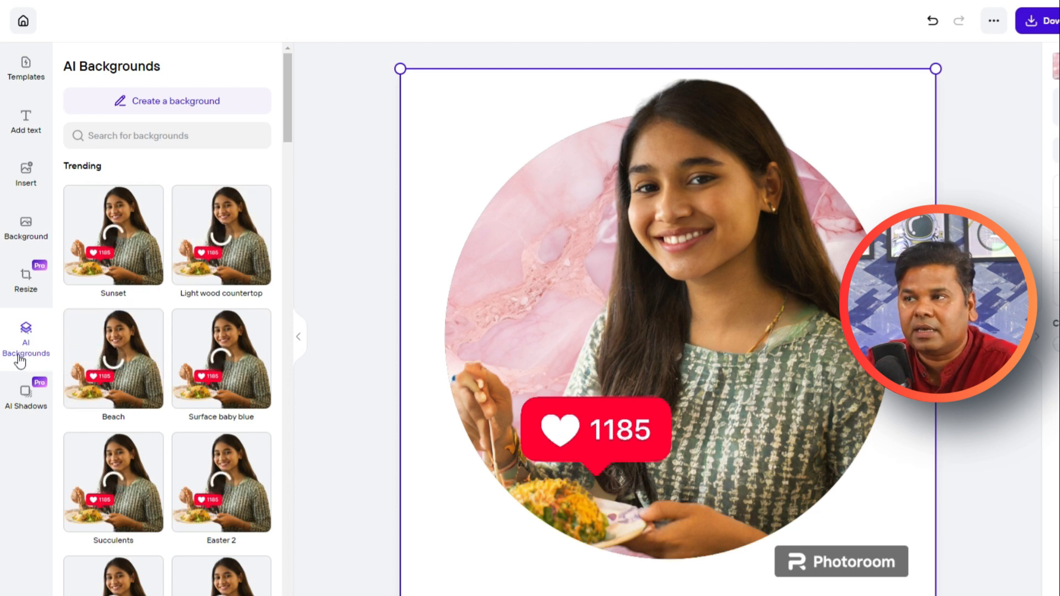
scroll(114, 270, "down", 10)
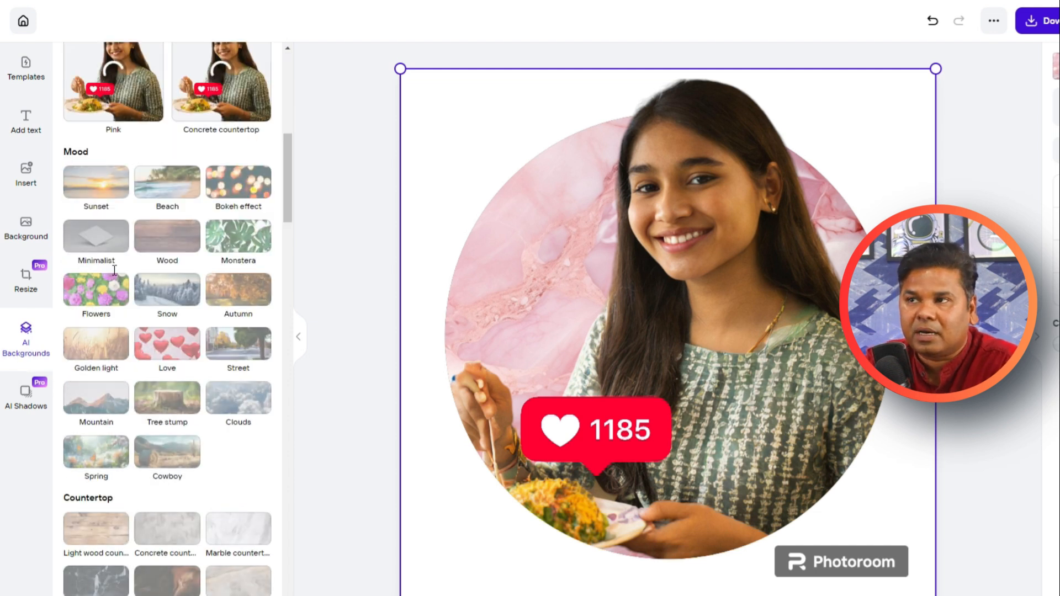
scroll(222, 319, "up", 6)
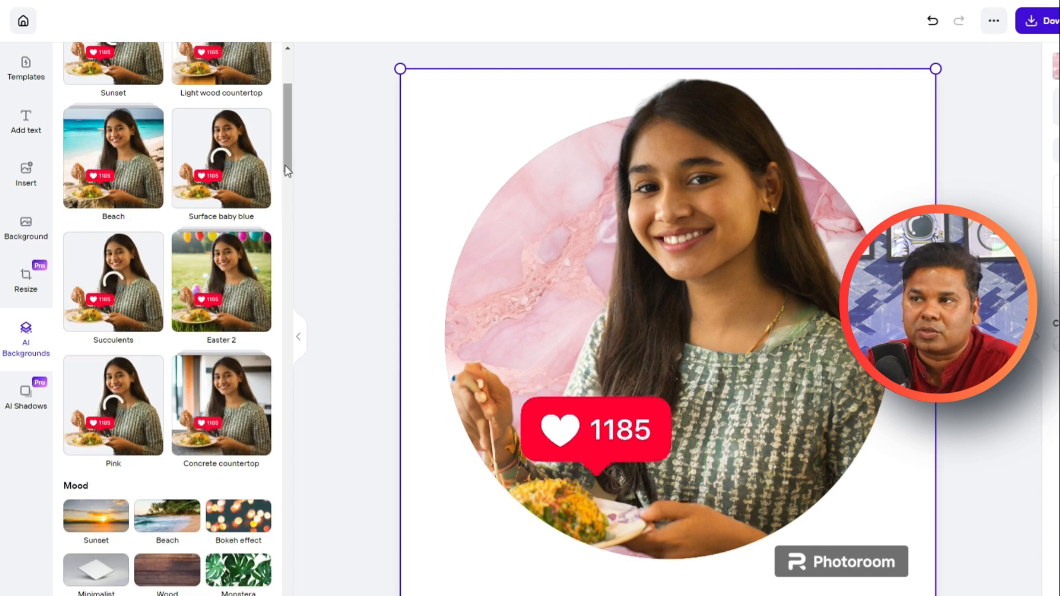
scroll(284, 164, "up", 3)
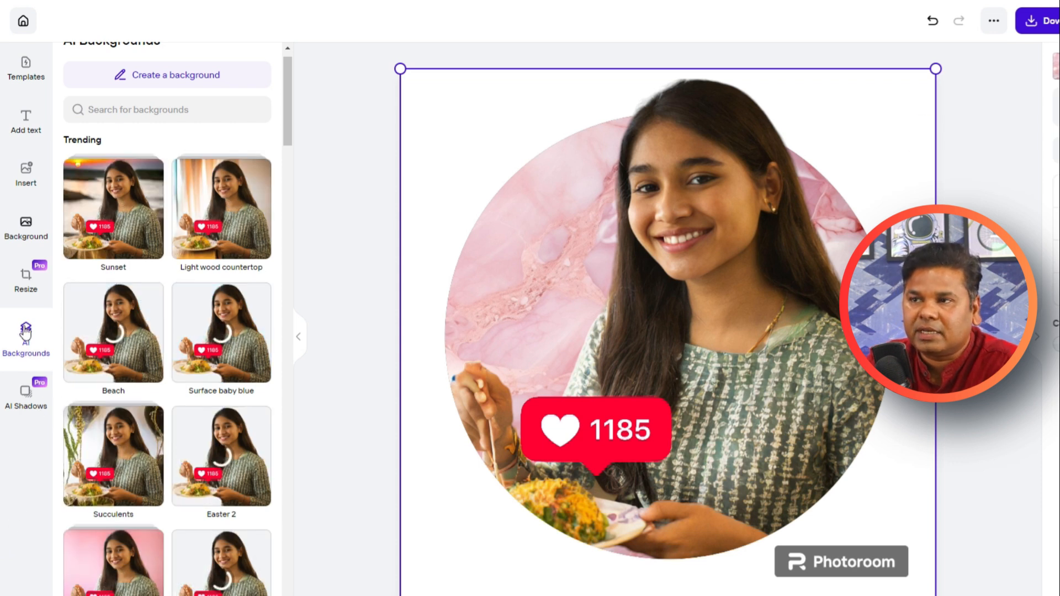
left_click(25, 80)
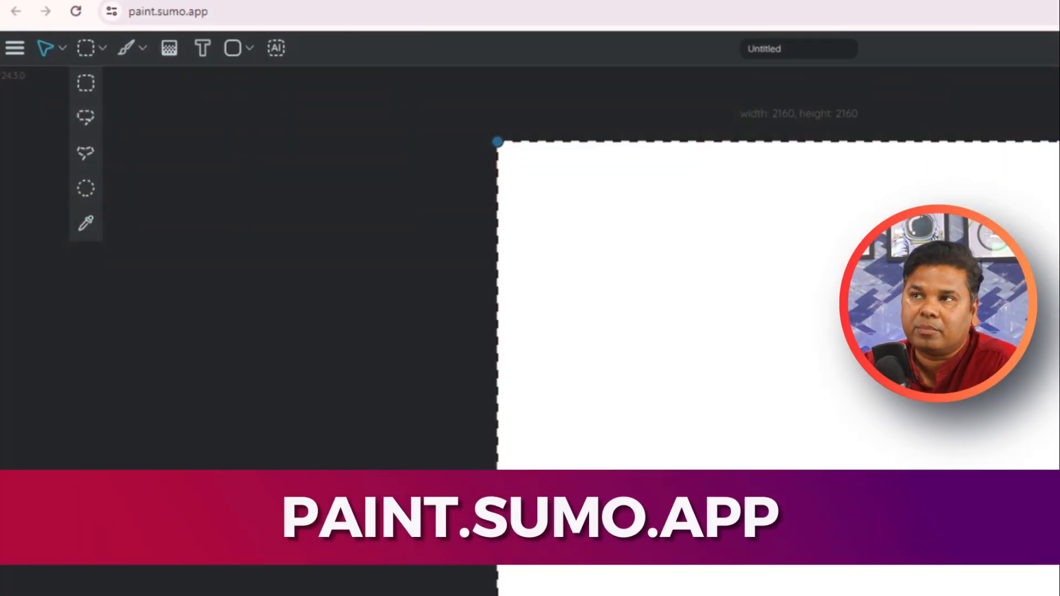
Step: In Sumo Paint at paint.sumo.app, open the restaurant photo from the device
left_click(14, 53)
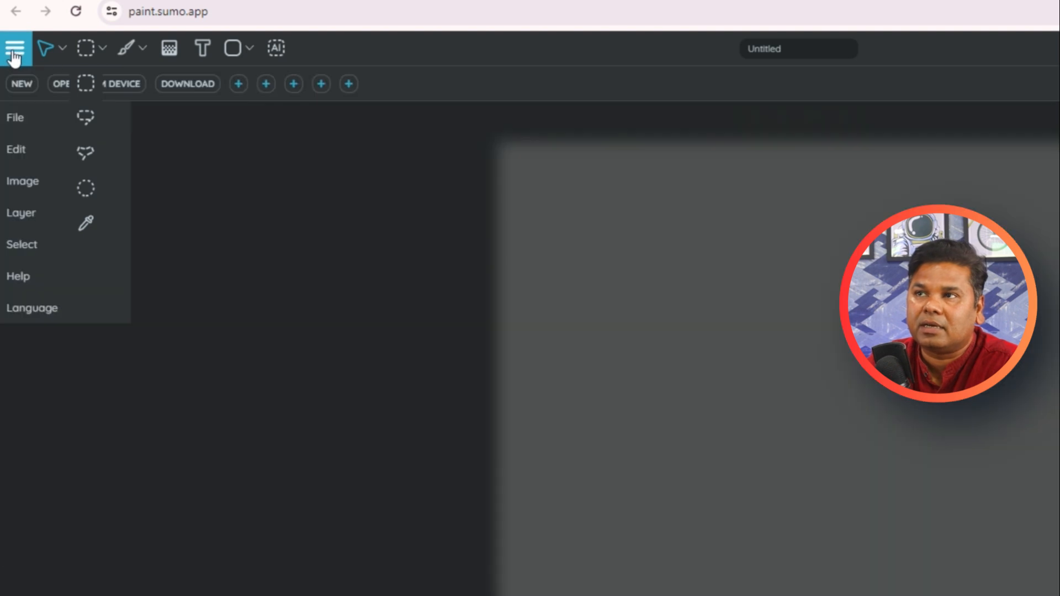
mouse_move(31, 118)
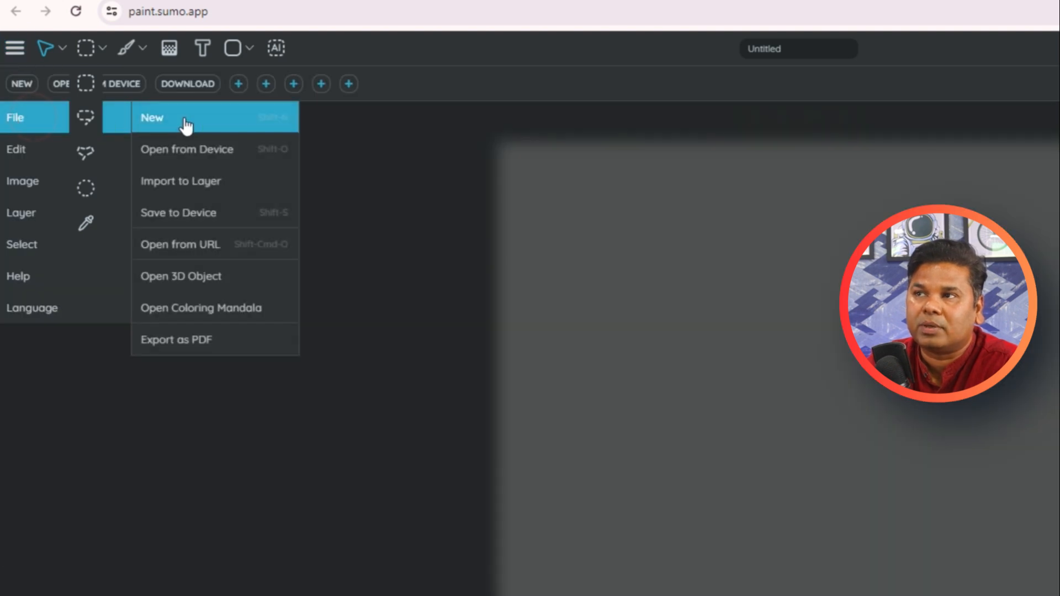
left_click(254, 150)
double_click(246, 96)
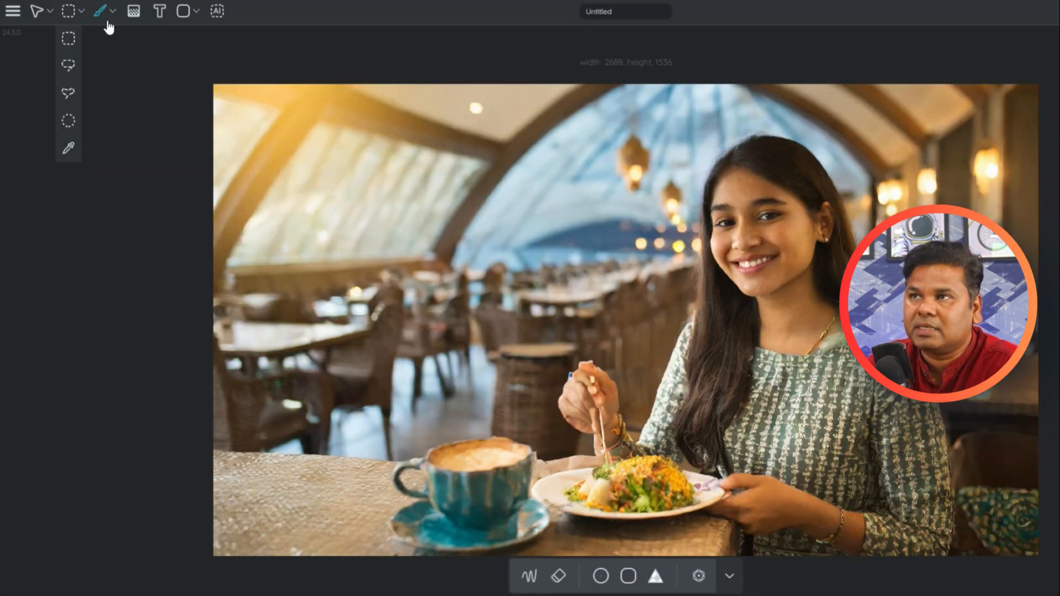
Step: Look through the brush, gradient and AI tools available for the restaurant photo
mouse_move(112, 19)
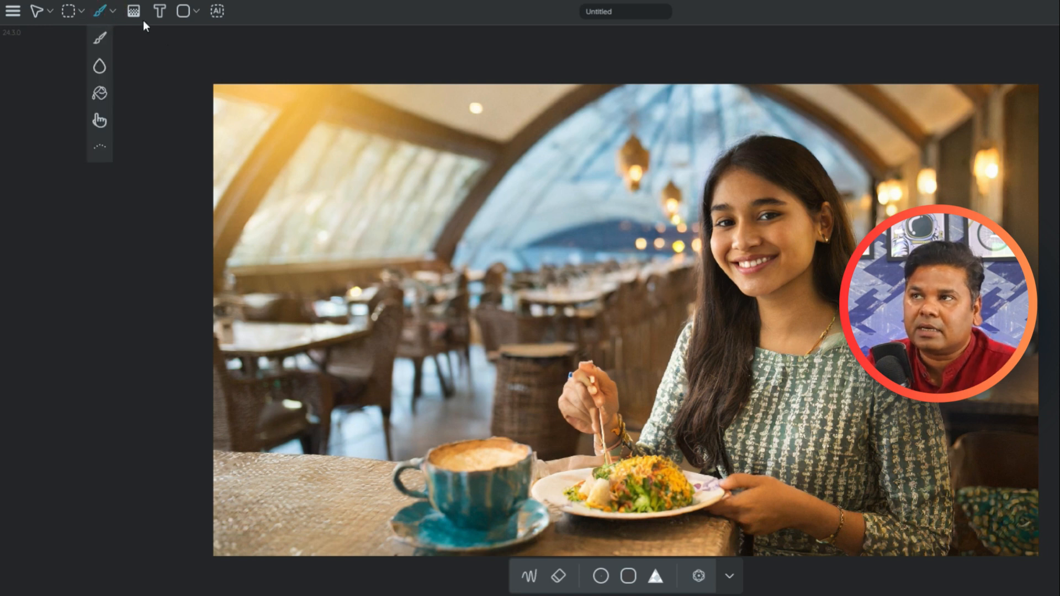
left_click(137, 13)
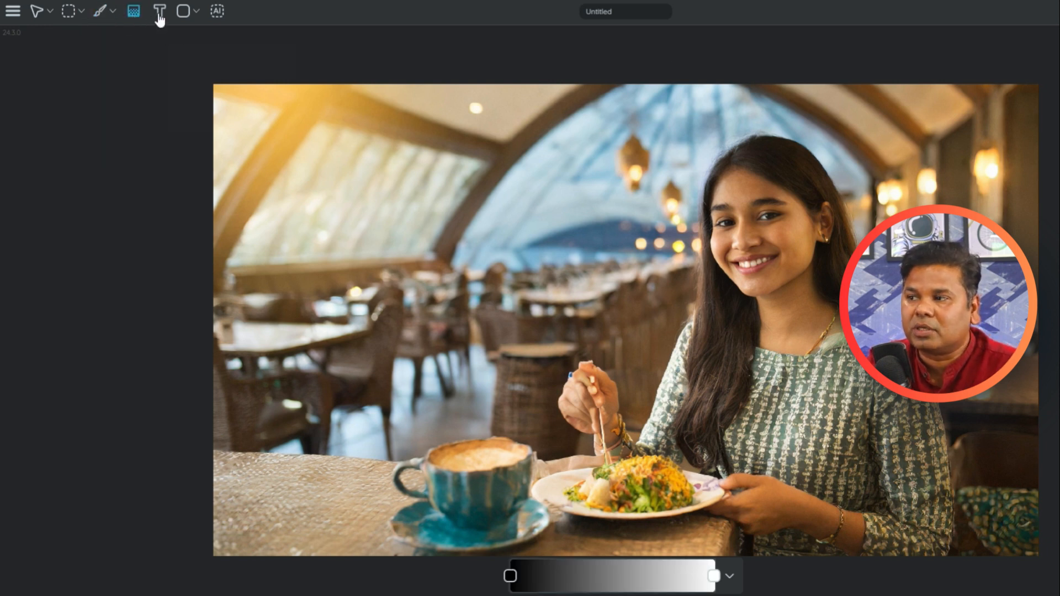
left_click(218, 12)
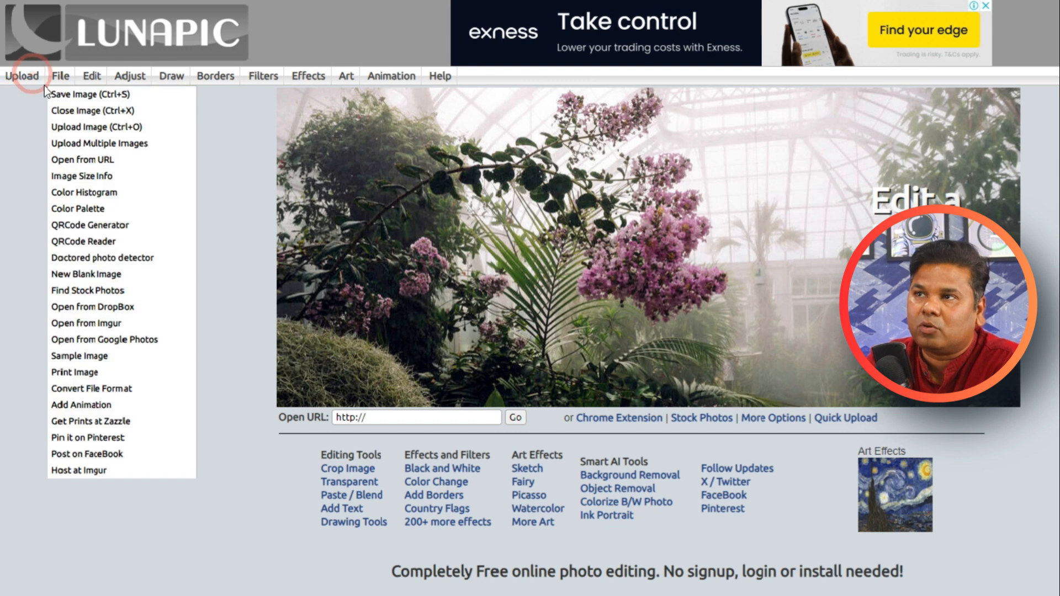
Step: Switch to LunaPic and upload the restaurant photo through Quick Upload
left_click(36, 92)
left_click(636, 219)
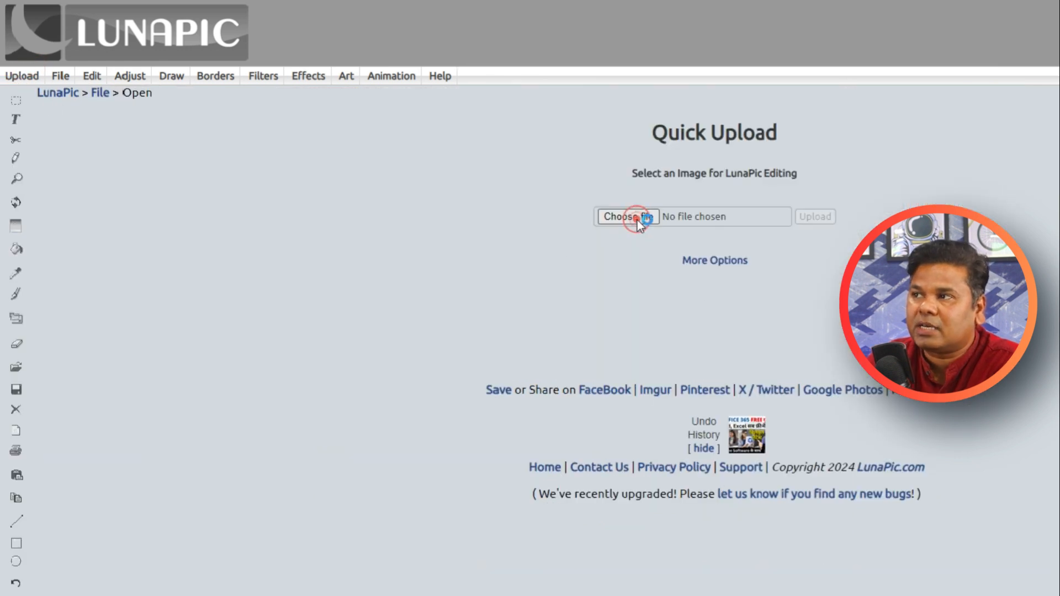
scroll(488, 182, "up", 5)
double_click(300, 123)
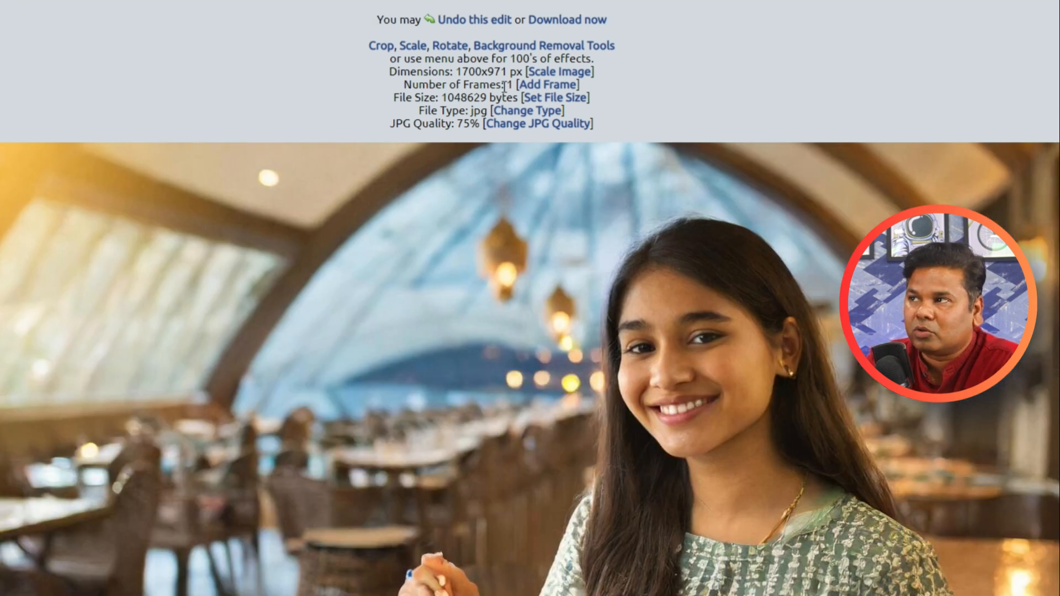
Step: Remove the restaurant background with Automatic Background Removal for Photos and check the cut-out
left_click(504, 48)
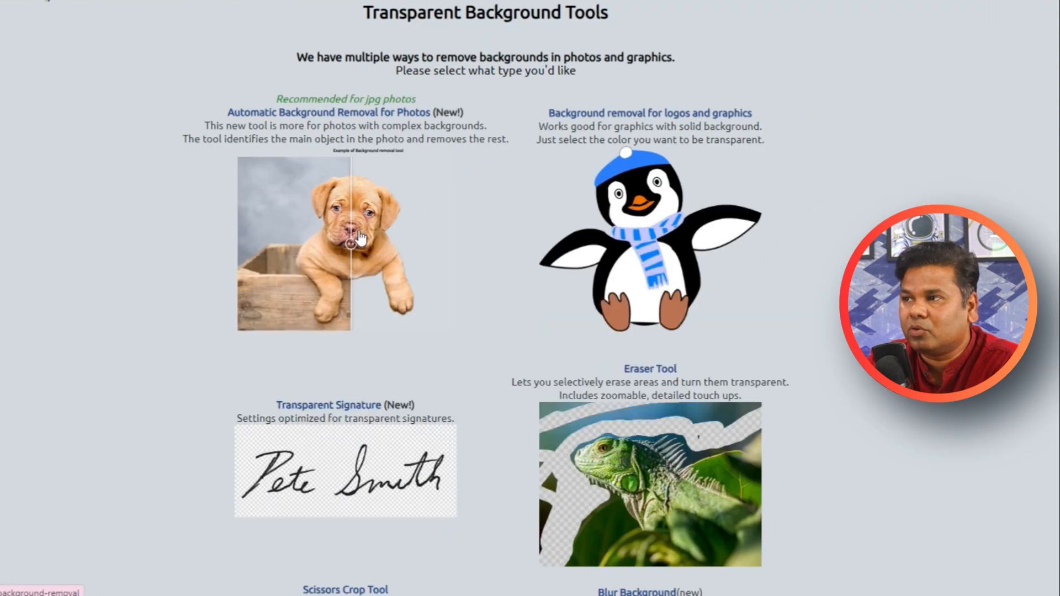
left_click(358, 235)
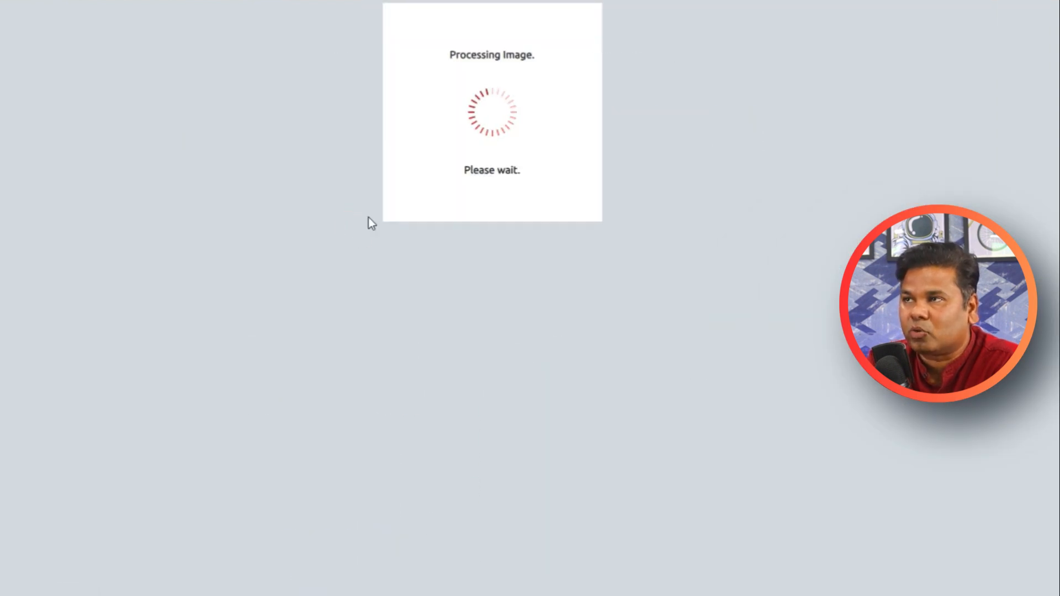
scroll(369, 217, "down", 3)
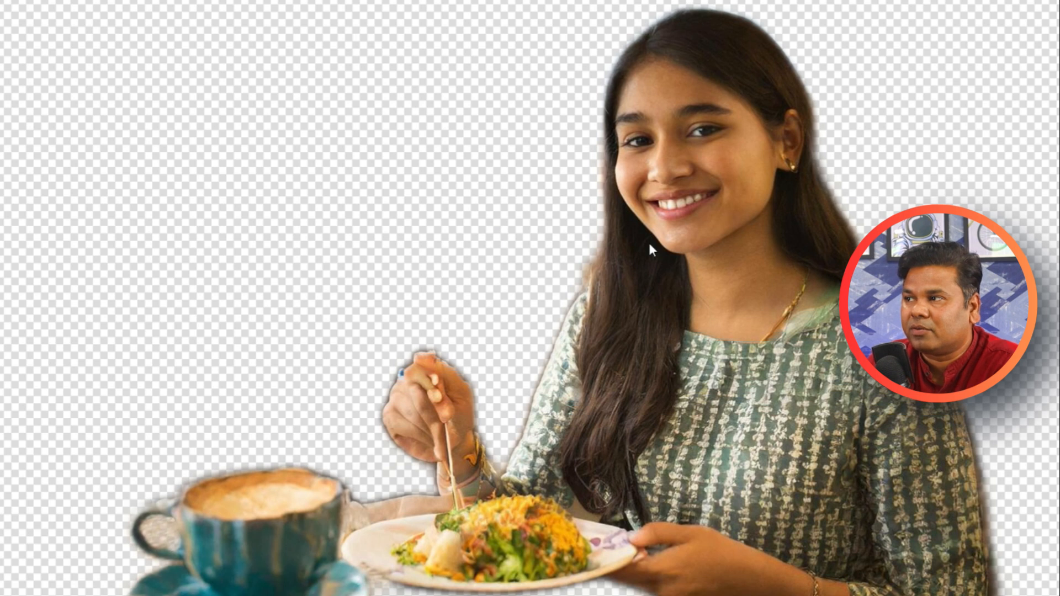
scroll(649, 249, "down", 4)
scroll(649, 258, "up", 8)
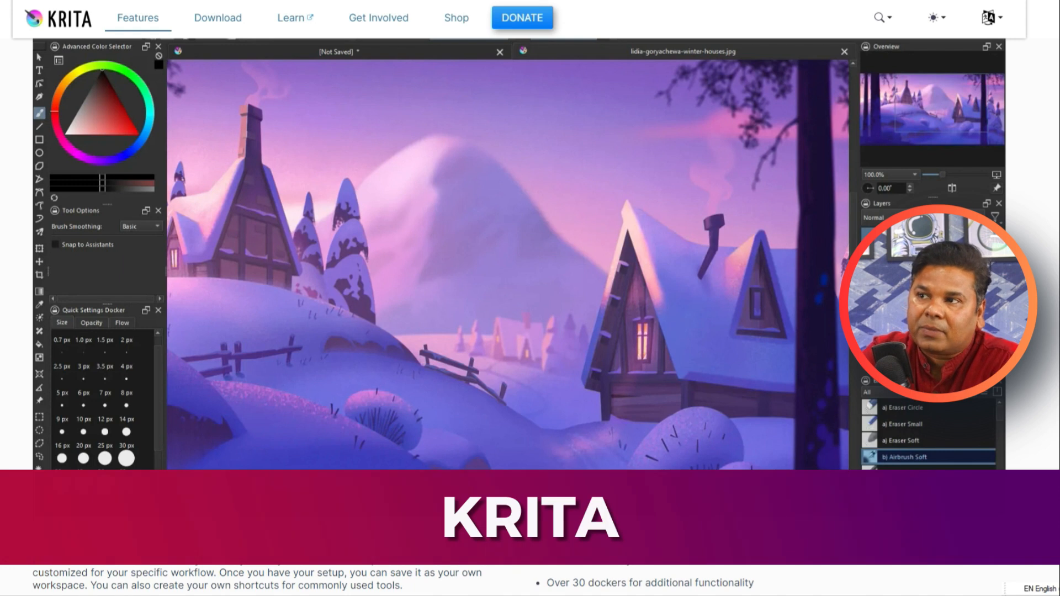
Step: Launch the Krita desktop app and open the restaurant photo in it
scroll(357, 276, "up", 1)
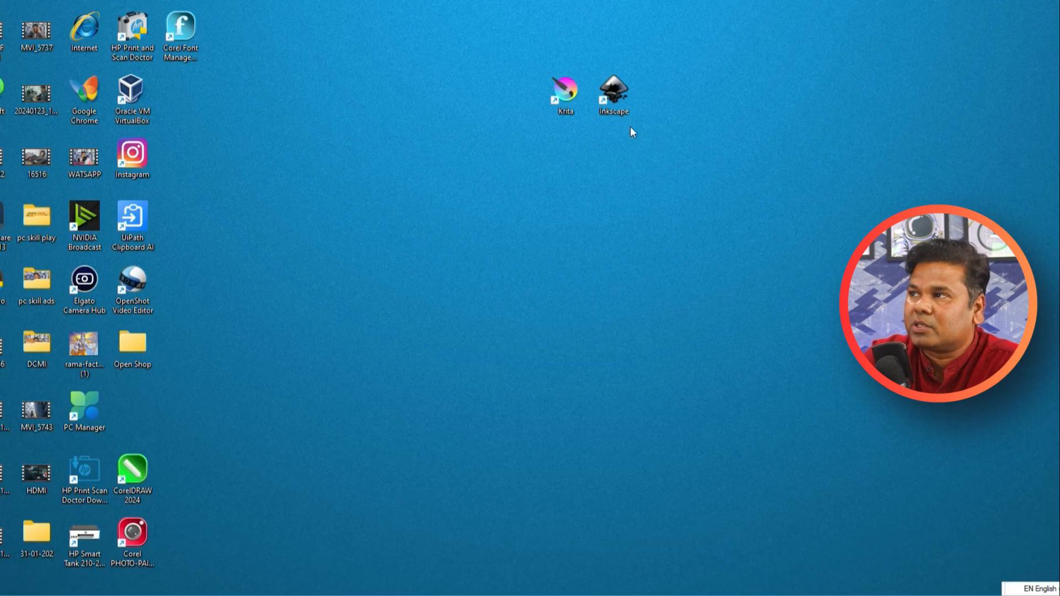
double_click(565, 91)
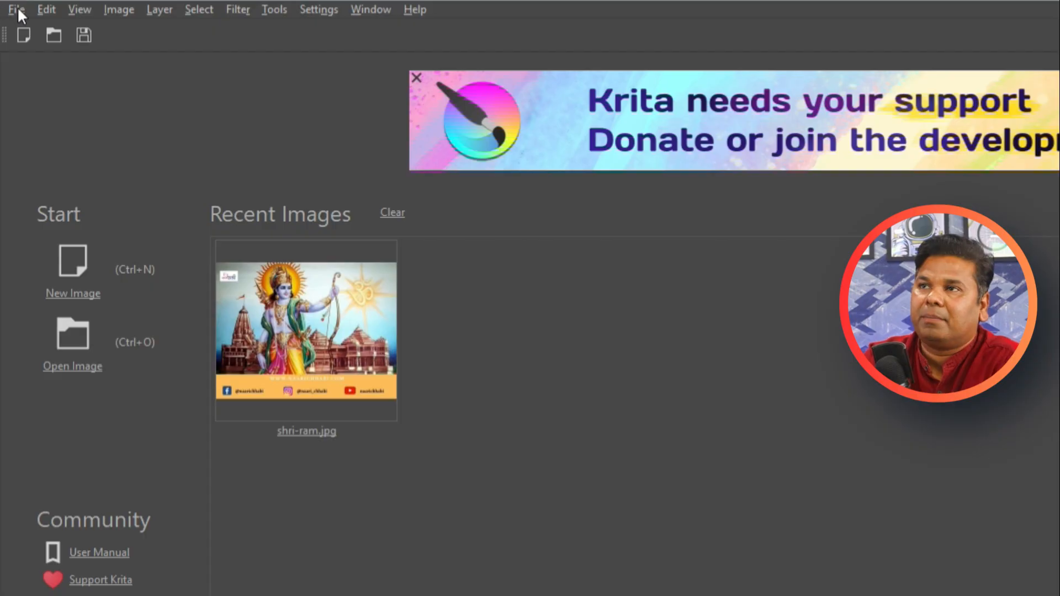
left_click(20, 10)
left_click(35, 50)
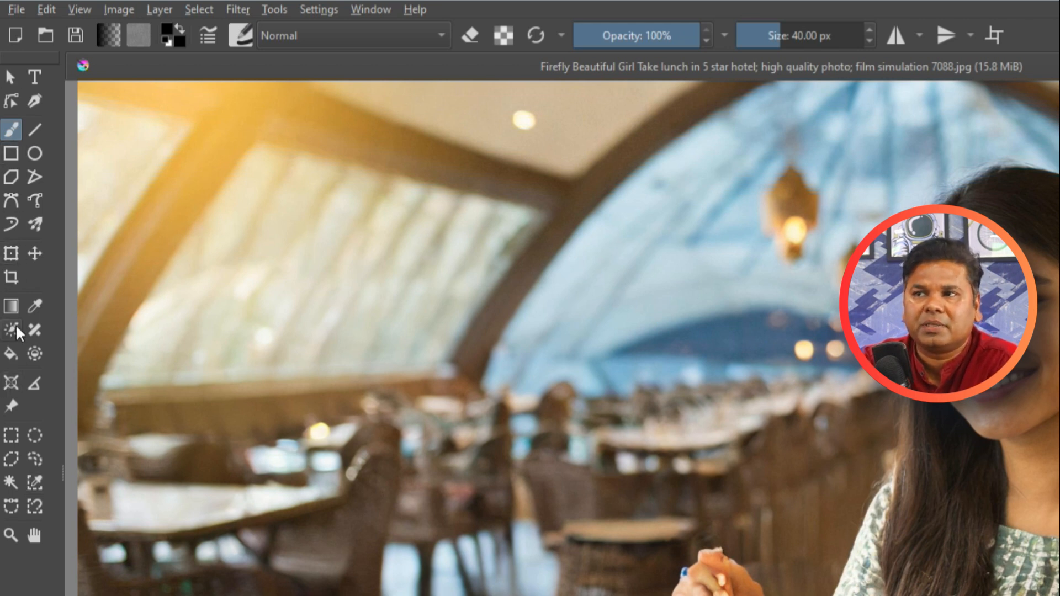
Step: Activate the Smart Patch Tool for retouching the restaurant photo
left_click(36, 330)
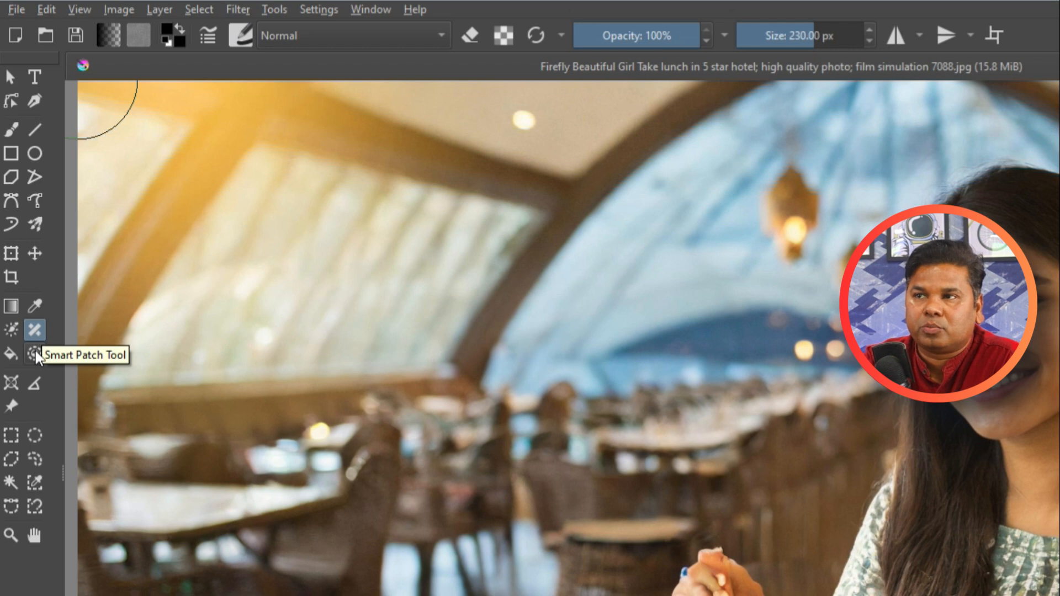